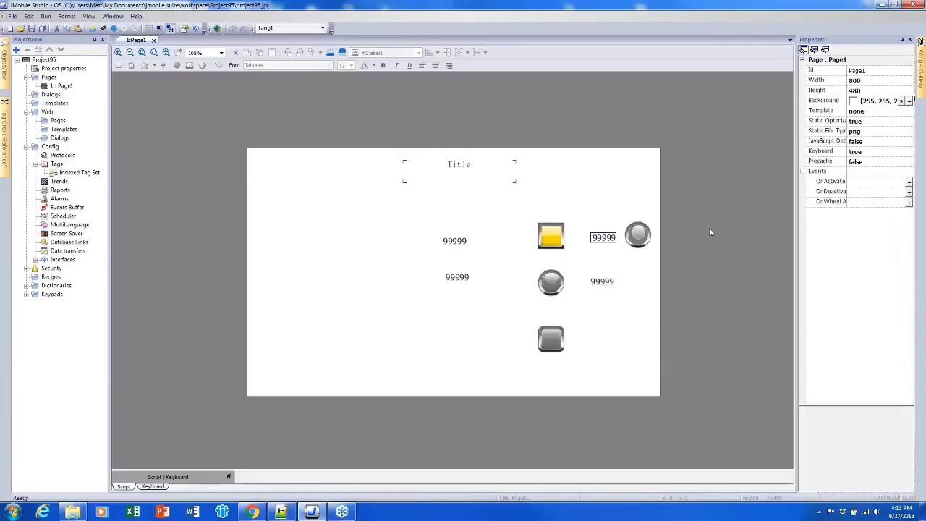
# From Basic > Text/Numeric, place a Message text widget and a 99999 numeric field on the page.
pyautogui.moveTo(921, 66)
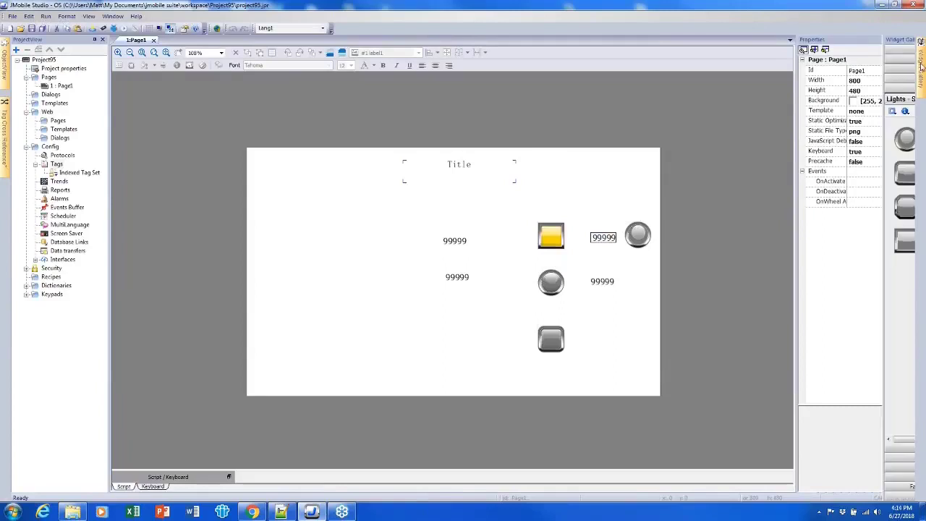
pyautogui.click(872, 51)
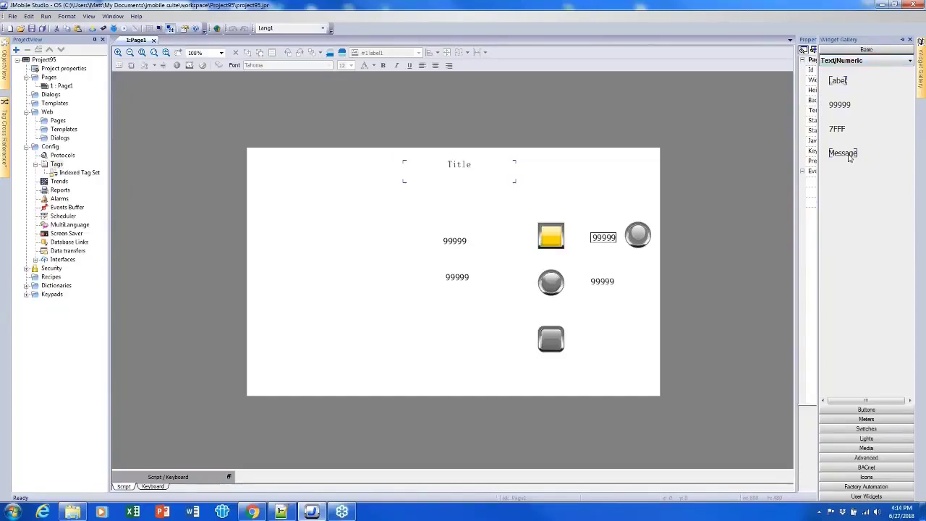
pyautogui.moveTo(846, 155); pyautogui.dragTo(465, 340)
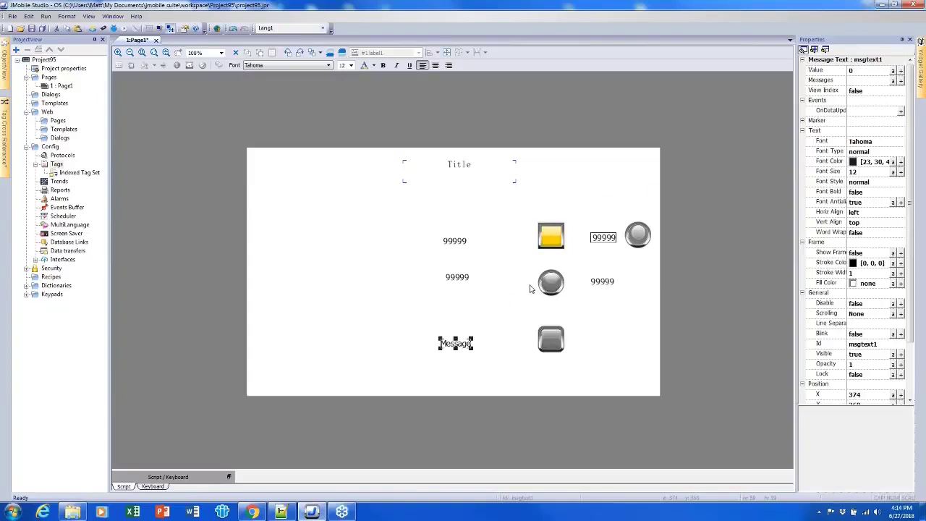
pyautogui.moveTo(921, 67)
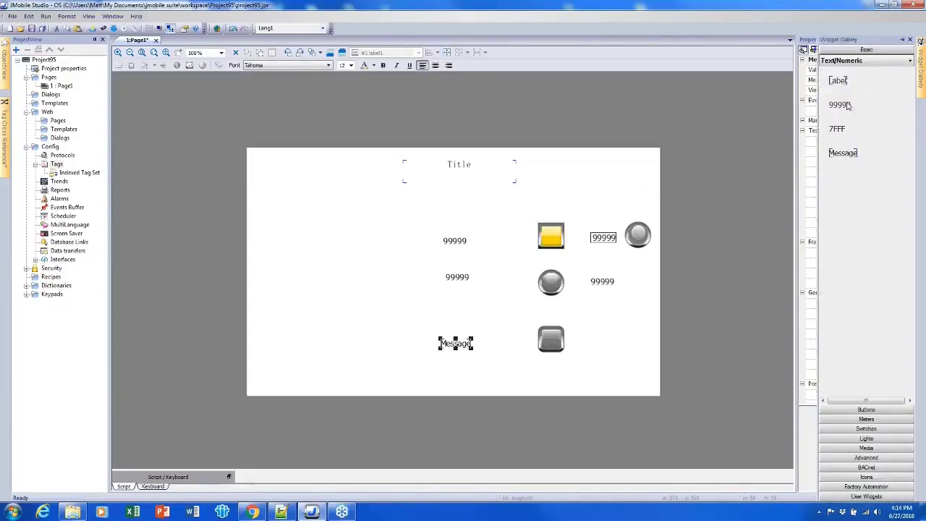
pyautogui.moveTo(848, 104); pyautogui.dragTo(459, 317)
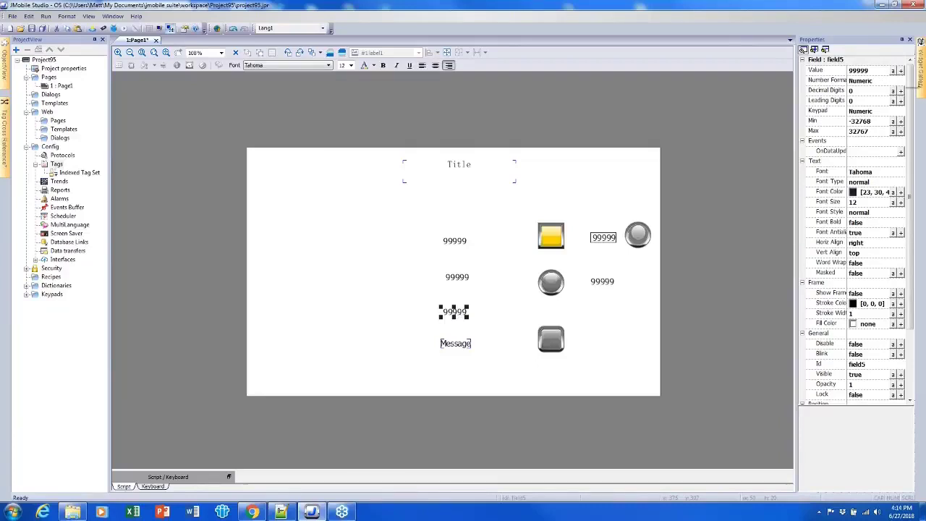
# Link the new 99999 field's Value to Tag7 with Read/Write access.
pyautogui.click(901, 70)
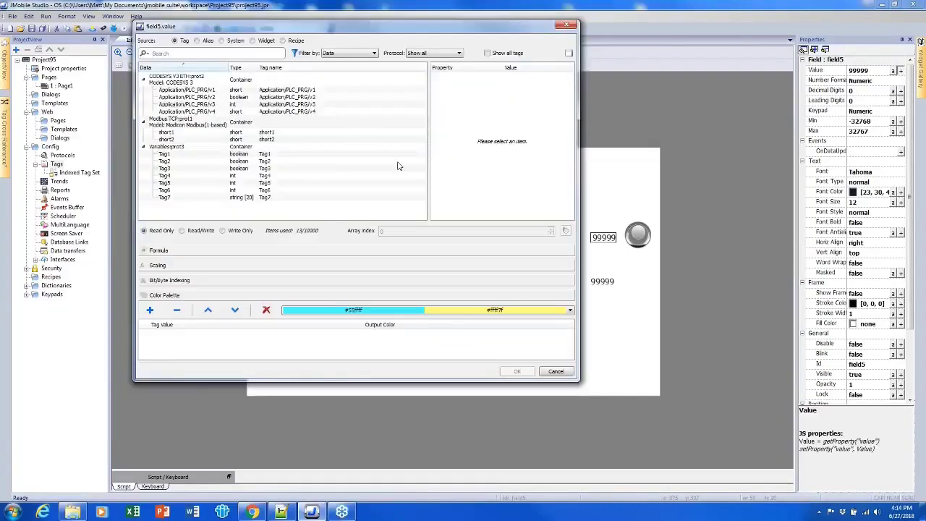
pyautogui.click(249, 196)
pyautogui.click(183, 230)
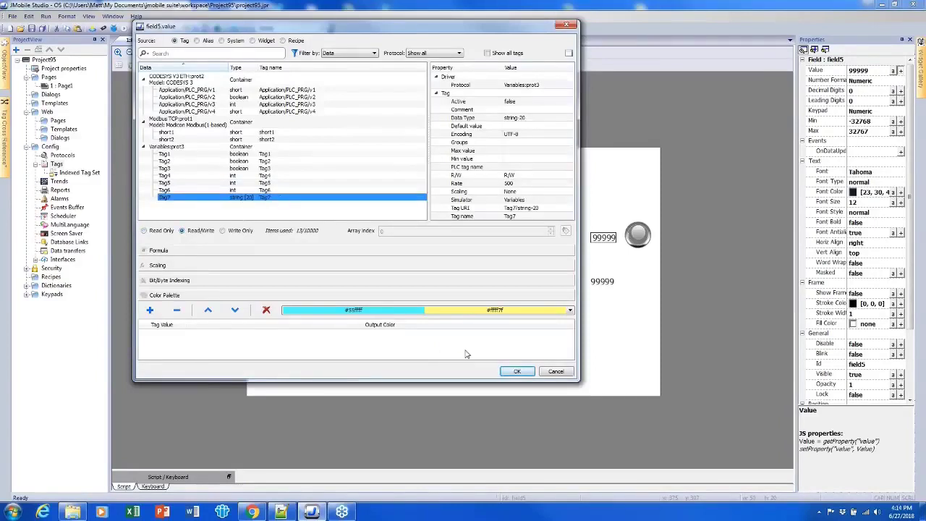
pyautogui.click(516, 371)
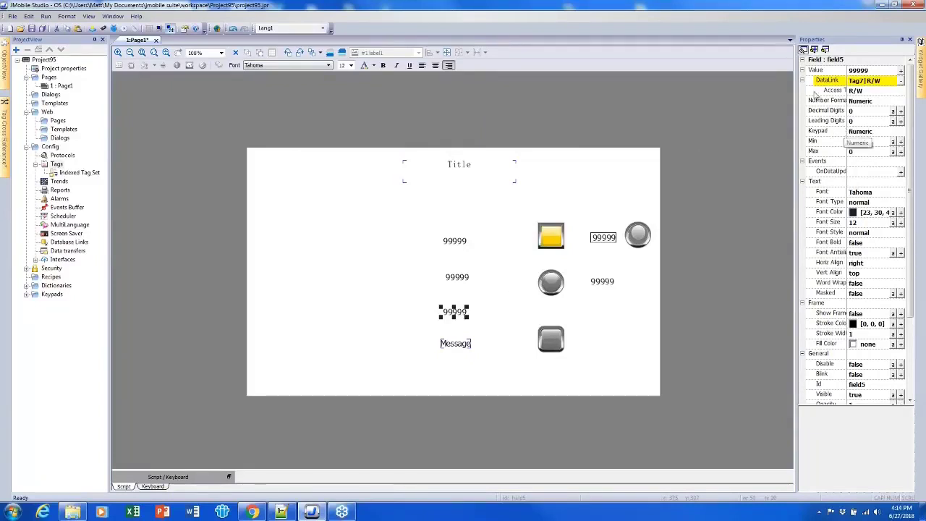
# Set the field's Keypad to Alphabet and its Number Format to None.
pyautogui.click(868, 133)
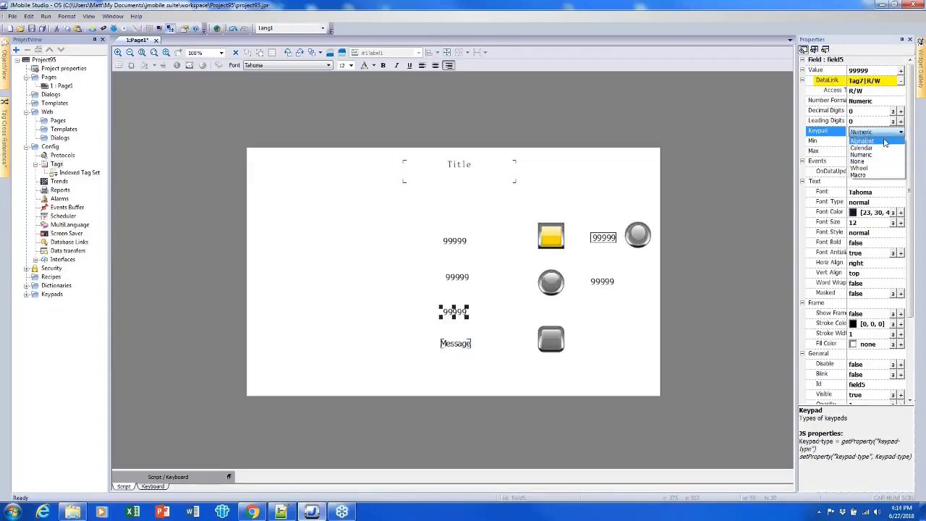
pyautogui.click(884, 142)
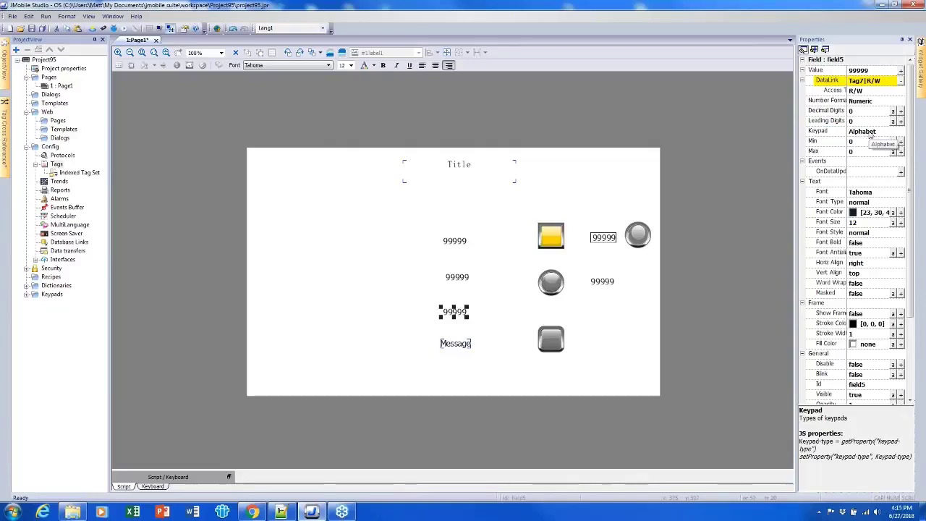
pyautogui.click(858, 103)
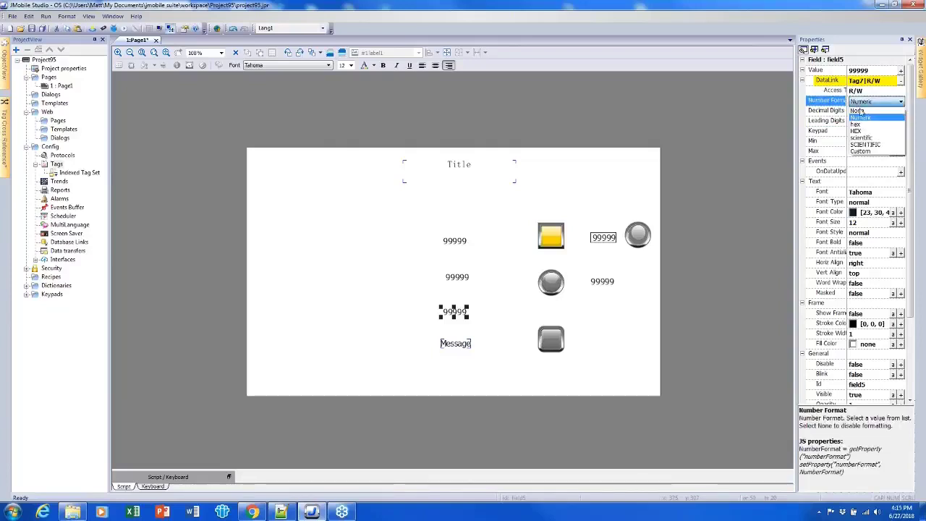
pyautogui.click(858, 110)
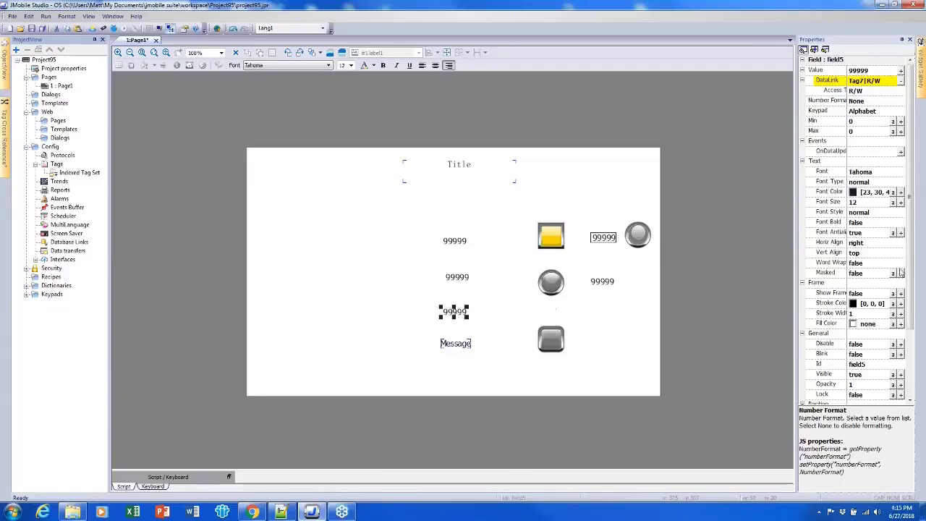
# Set Show Frame to true, then widen the field leftward and settle its position.
pyautogui.click(868, 292)
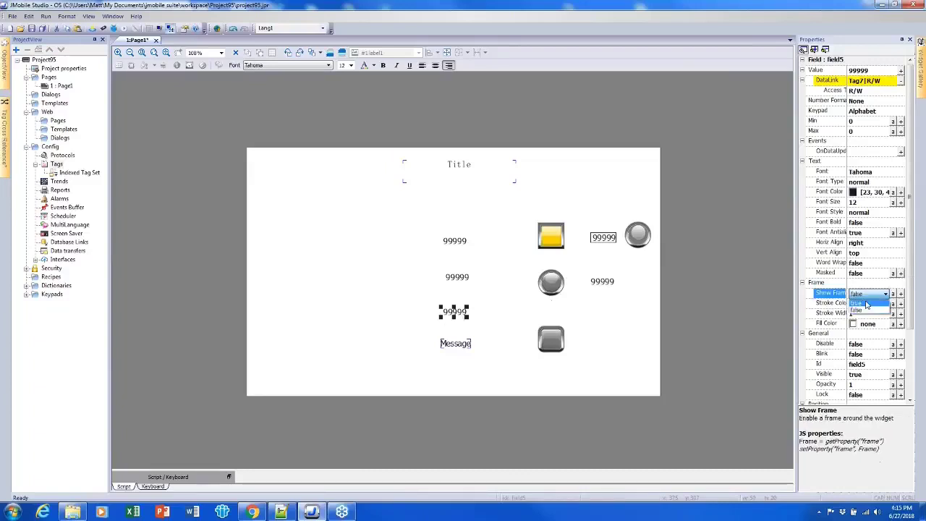
pyautogui.click(861, 309)
pyautogui.moveTo(463, 313); pyautogui.dragTo(383, 297)
pyautogui.moveTo(444, 309); pyautogui.dragTo(451, 316)
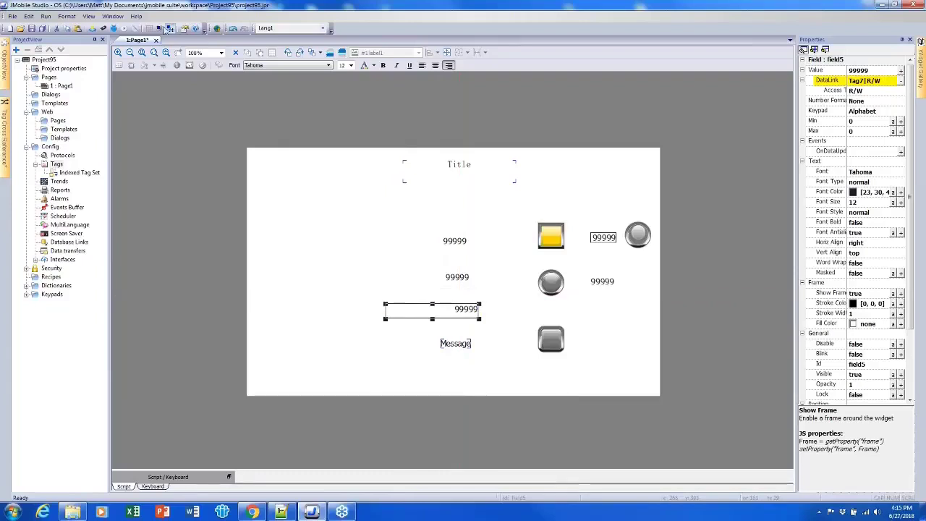
# Save and simulate, entering characters in the field via the on-screen keyboard, then close the simulator.
pyautogui.click(127, 34)
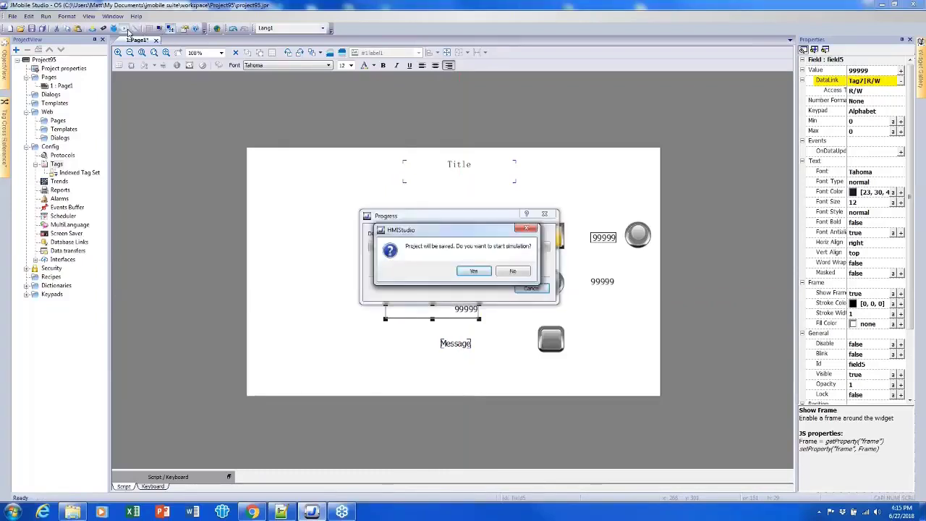
pyautogui.press('Return')
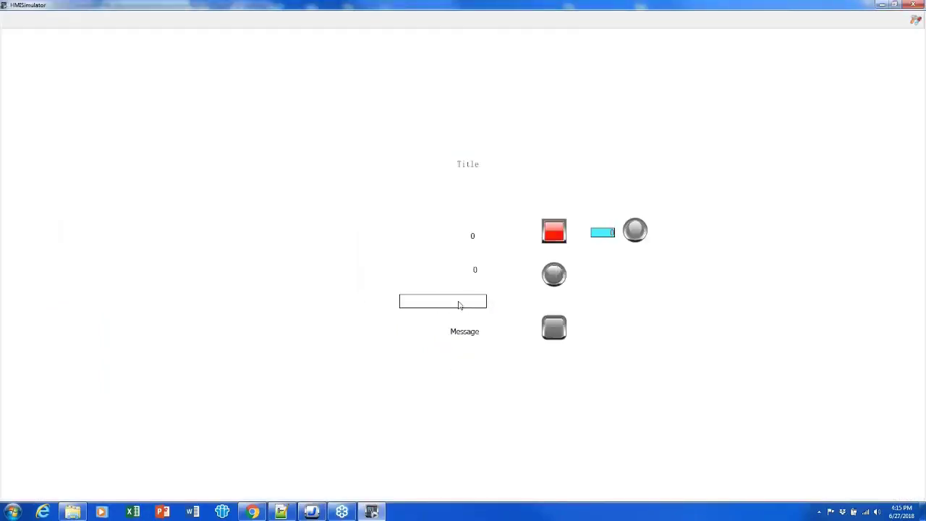
pyautogui.click(472, 307)
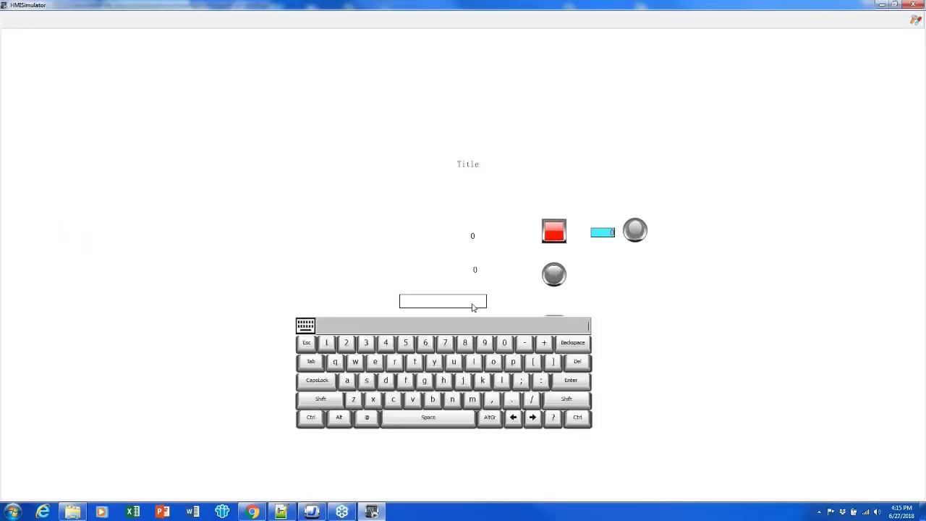
pyautogui.click(471, 362)
pyautogui.click(570, 380)
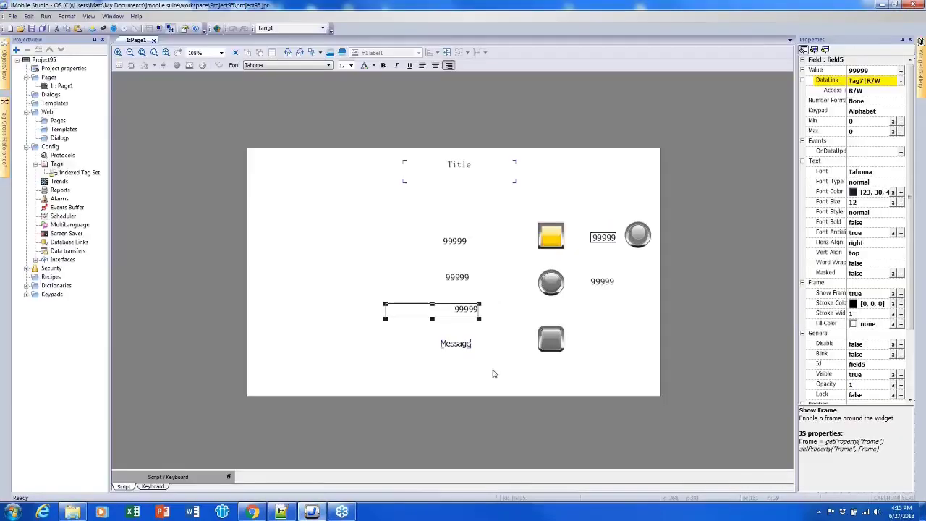
pyautogui.click(485, 372)
pyautogui.click(462, 345)
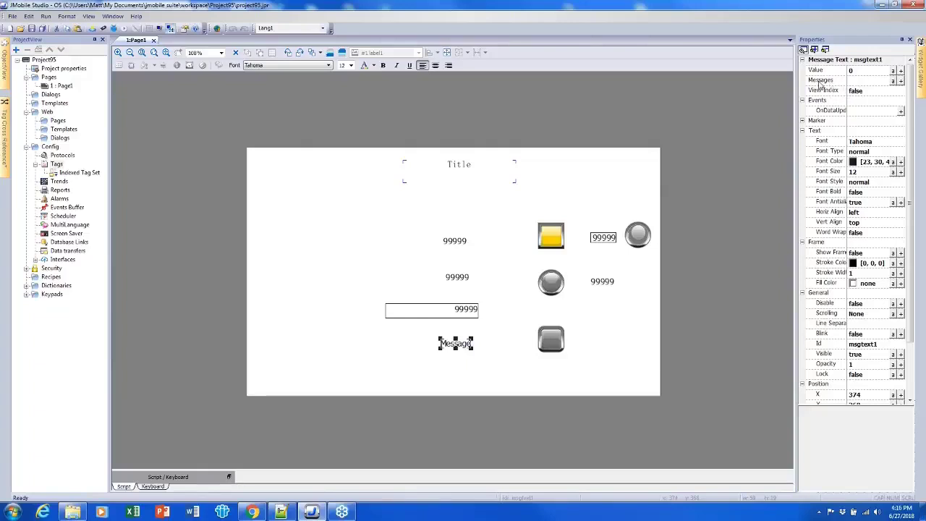
# In the Message Text editor, set the two message descriptions to Off and On.
pyautogui.click(900, 81)
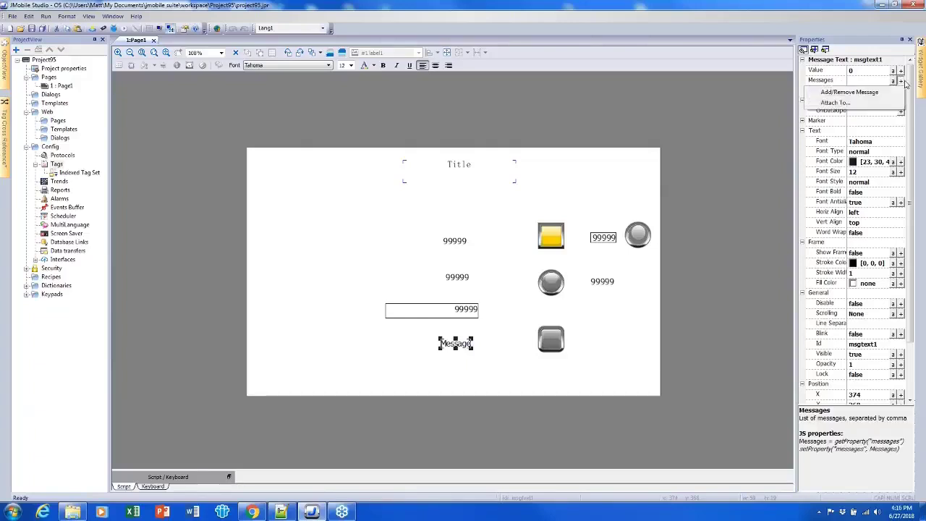
pyautogui.click(835, 91)
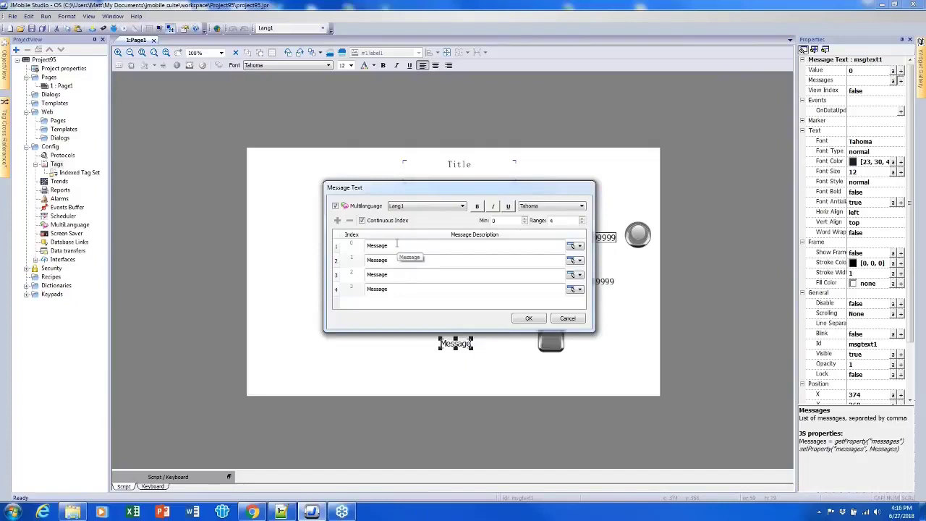
pyautogui.doubleClick(397, 244)
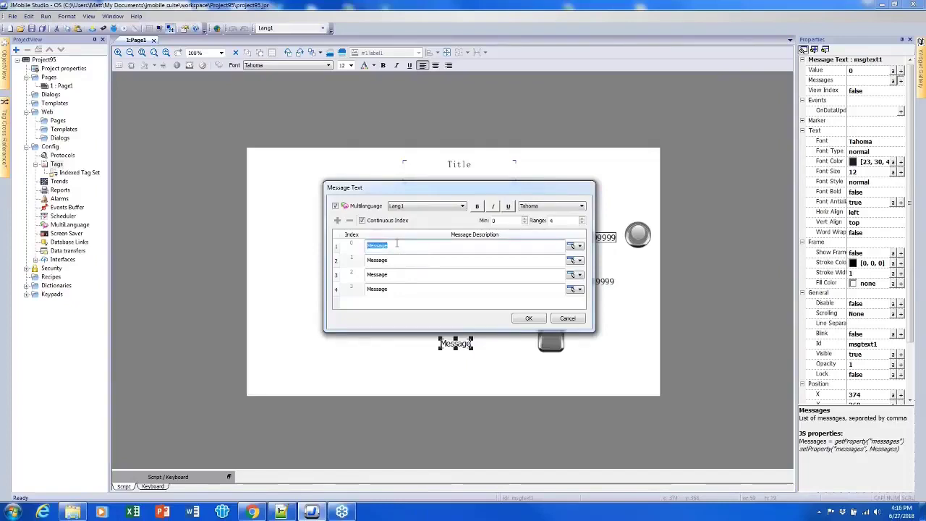
pyautogui.write('0')
pyautogui.doubleClick(386, 260)
pyautogui.write('Off')
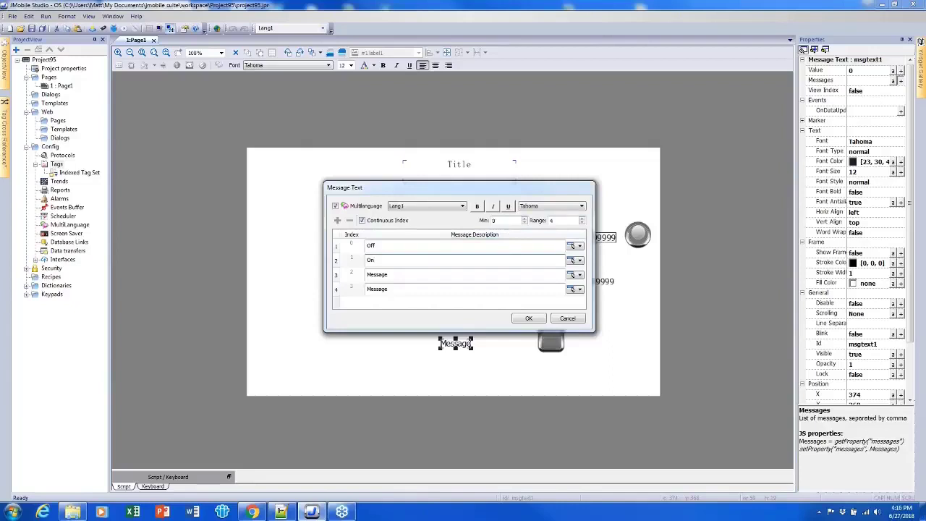
# Keep only two messages with Continuous Index unticked, adding then deleting a third row, and confirm.
pyautogui.click(581, 223)
pyautogui.click(581, 223)
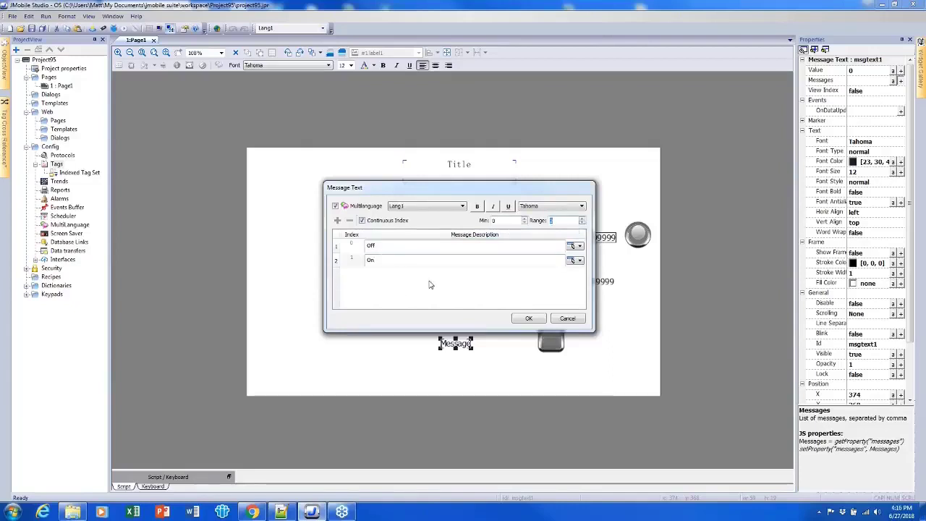
pyautogui.click(363, 221)
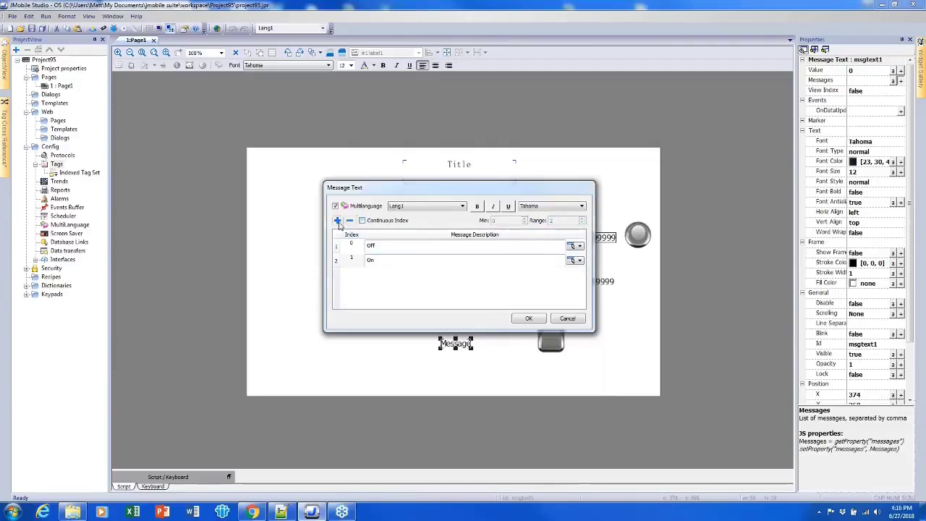
pyautogui.click(337, 220)
pyautogui.click(350, 278)
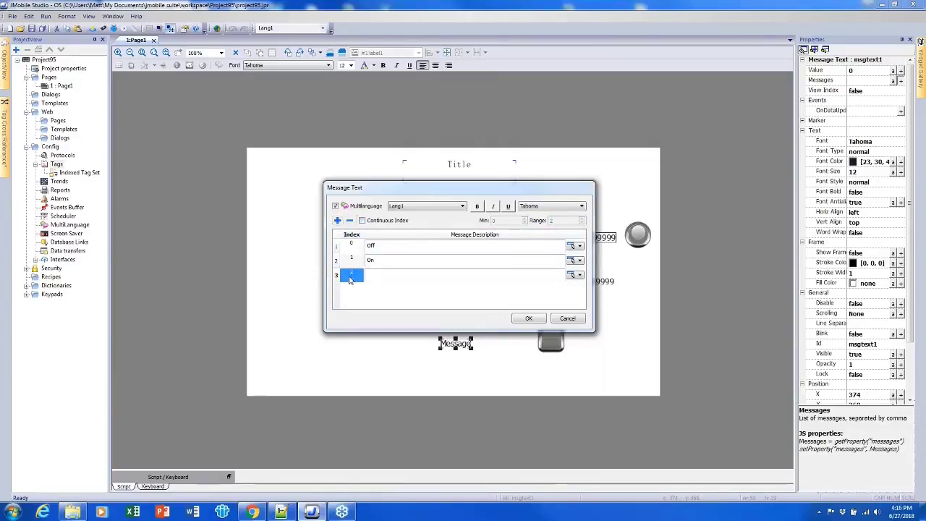
pyautogui.click(350, 279)
pyautogui.press('Return')
pyautogui.press('Tab')
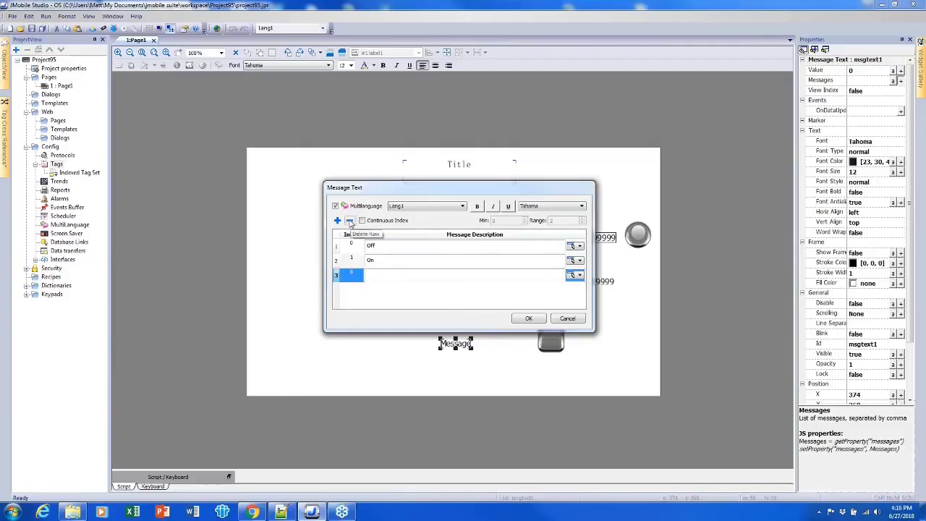
pyautogui.click(349, 220)
pyautogui.click(527, 319)
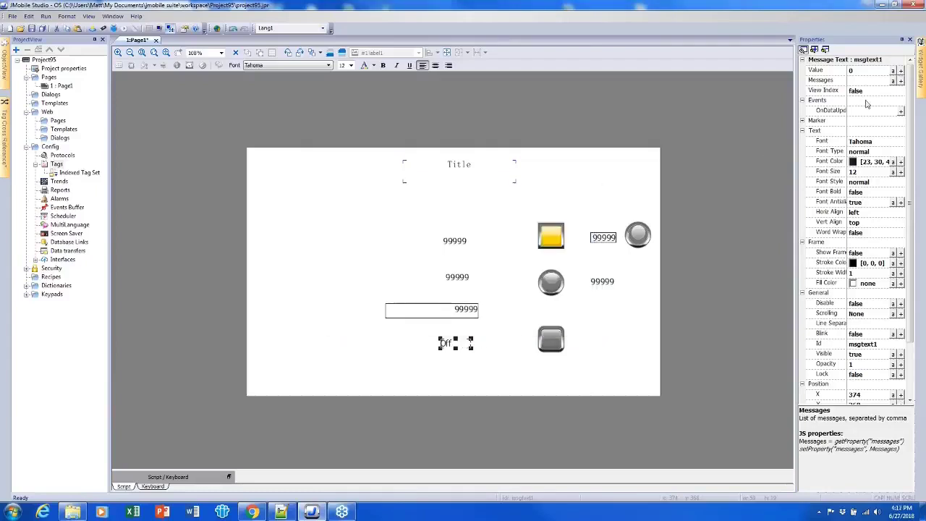
# Link the message value to Tag1 and move the widget just above the yellow button.
pyautogui.click(900, 71)
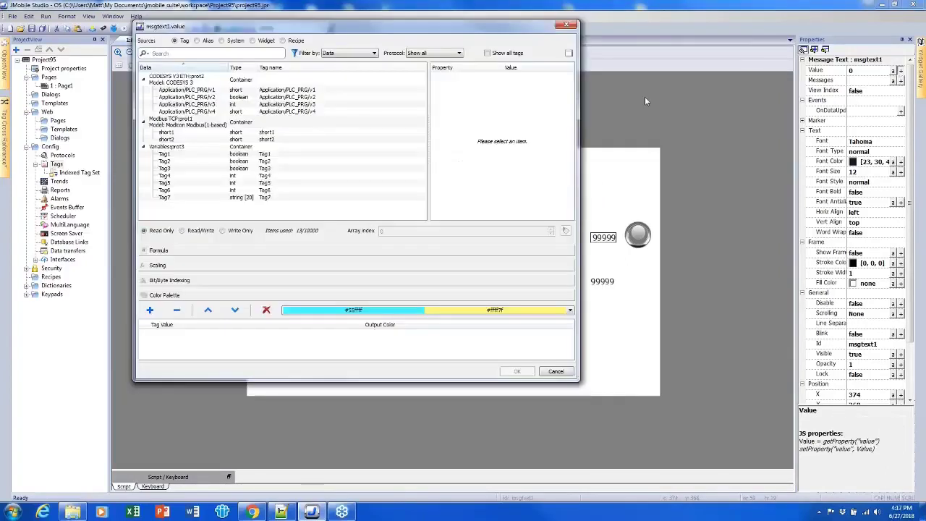
pyautogui.click(304, 155)
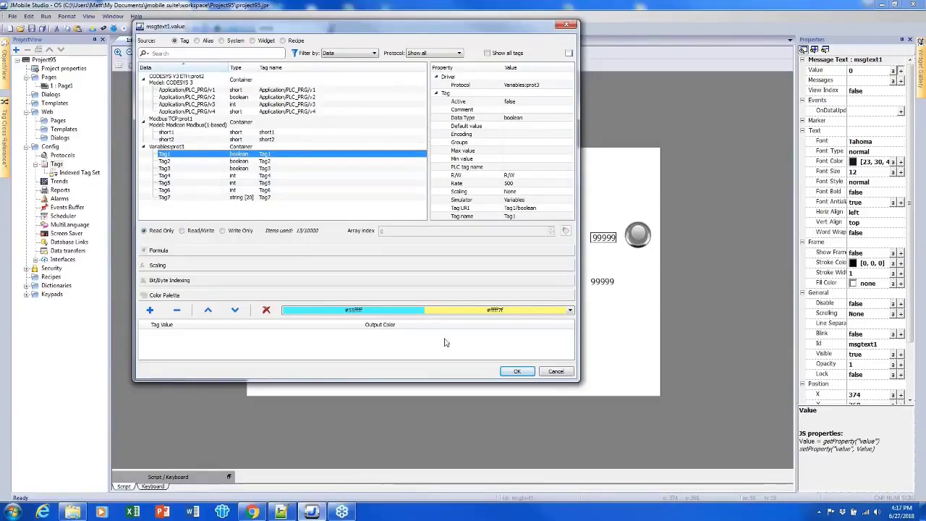
pyautogui.click(516, 371)
pyautogui.moveTo(454, 346); pyautogui.dragTo(551, 212)
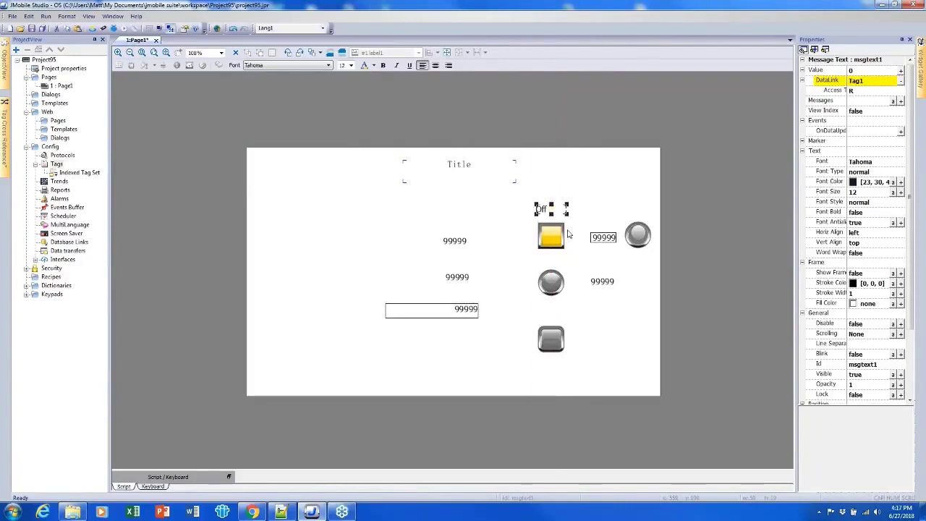
pyautogui.click(367, 198)
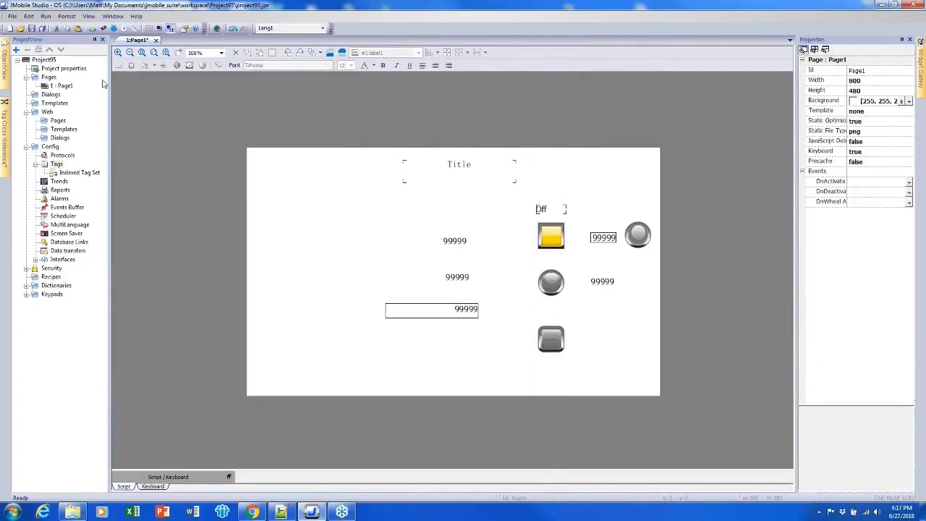
# Save and run the simulator, toggling the red button between On and Off.
pyautogui.click(122, 29)
pyautogui.press('Return')
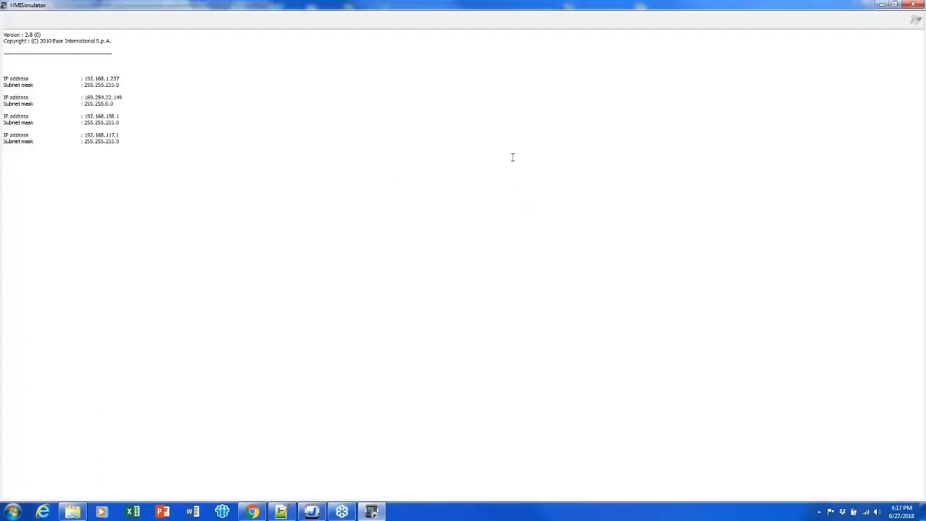
pyautogui.click(561, 235)
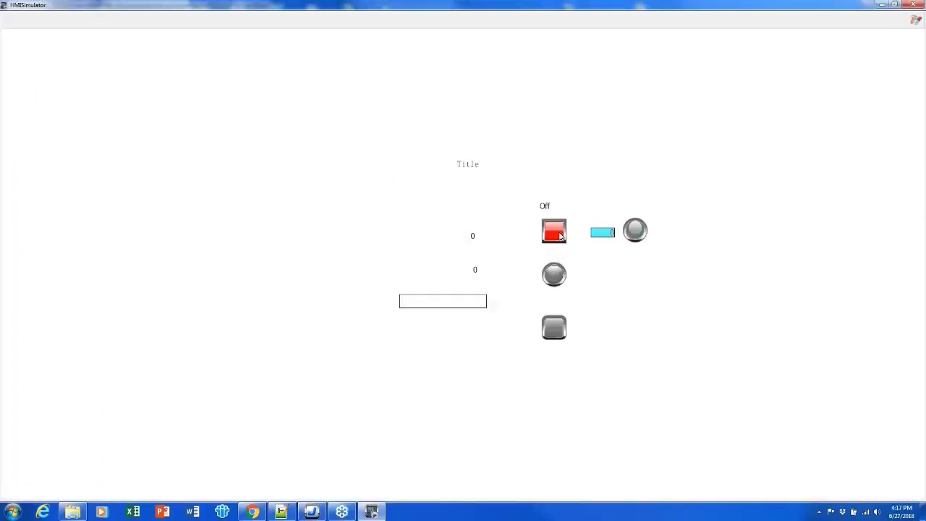
pyautogui.click(561, 235)
pyautogui.click(561, 235)
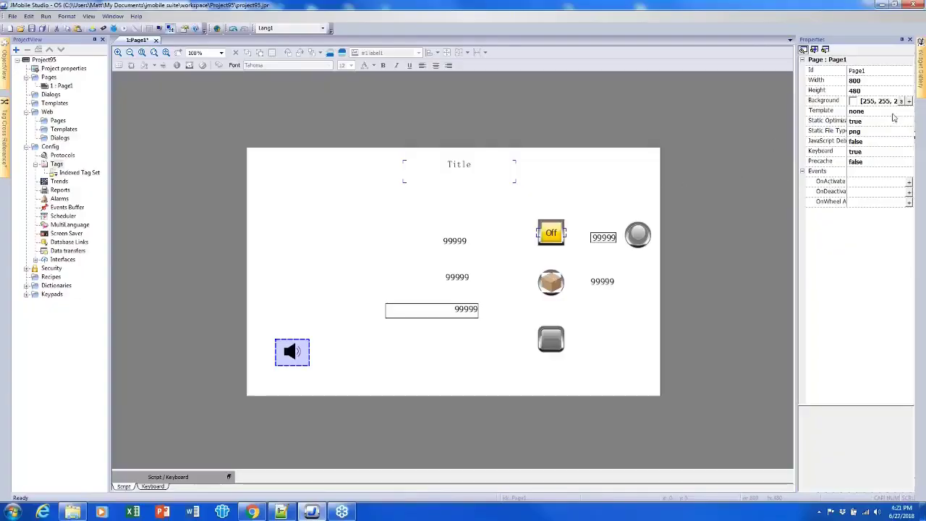
# Place a vertical bargraph from Meters > Bargraphs - Standard beside the top 99999 field.
pyautogui.moveTo(922, 98)
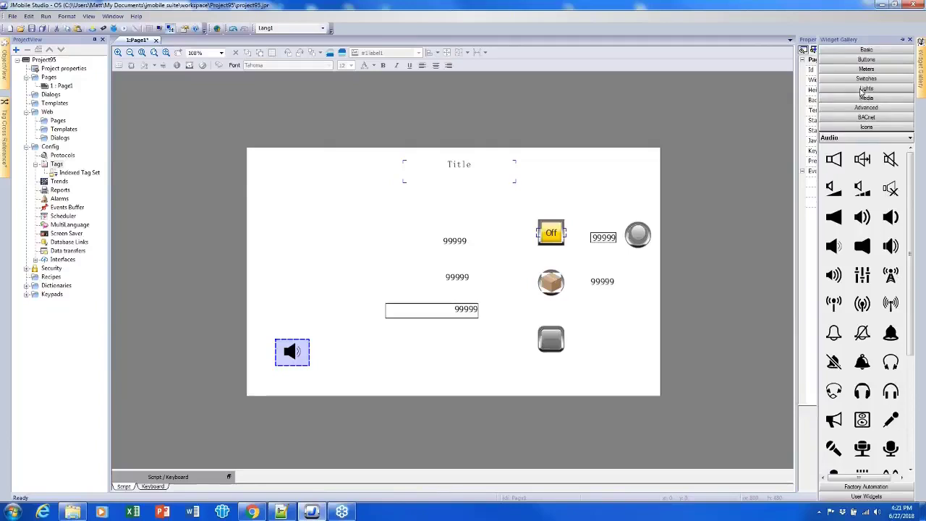
pyautogui.click(855, 69)
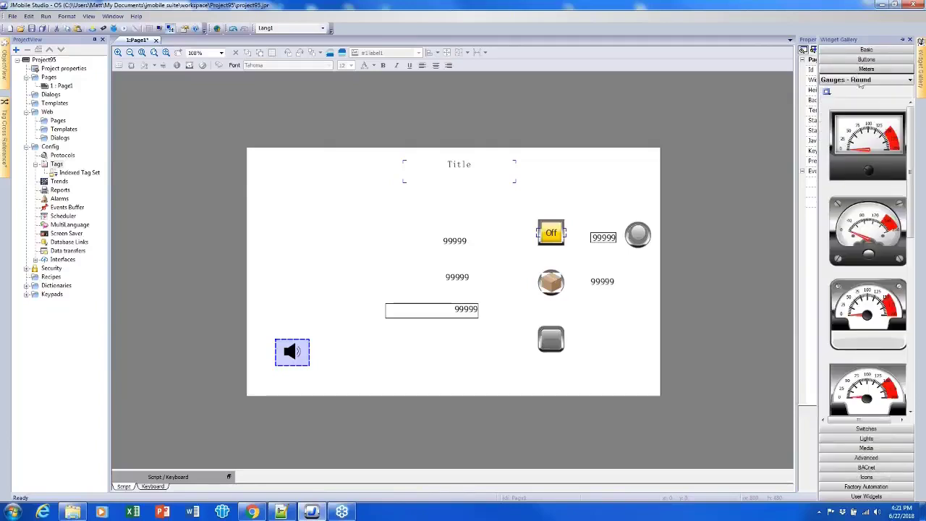
pyautogui.click(861, 81)
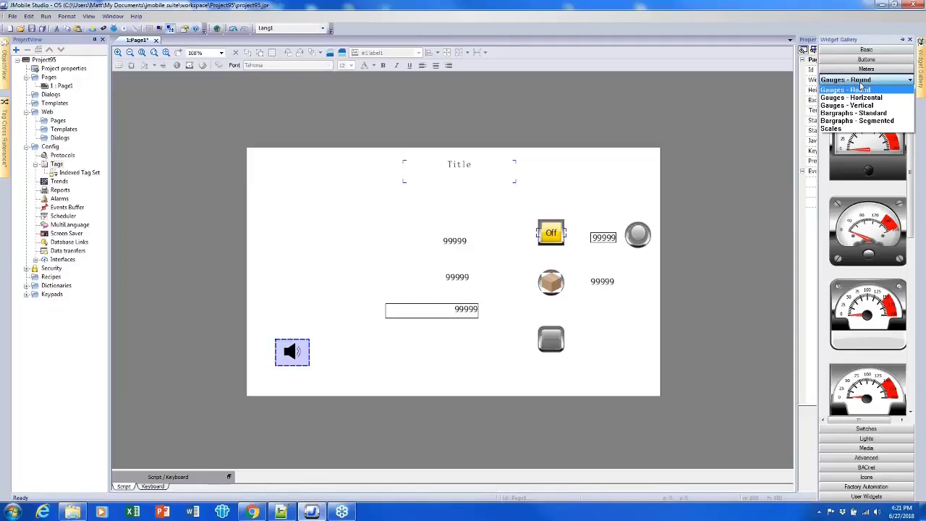
pyautogui.click(865, 114)
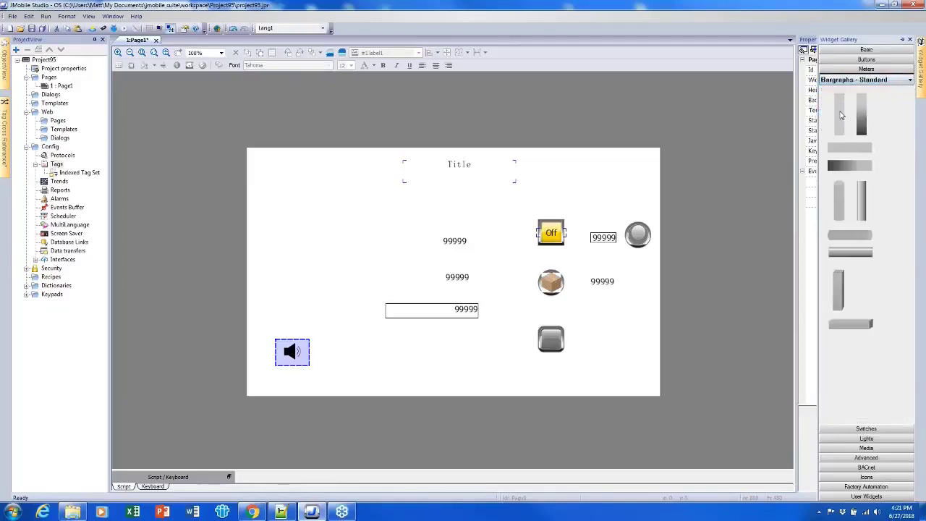
pyautogui.moveTo(842, 115); pyautogui.dragTo(484, 235)
pyautogui.click(462, 243)
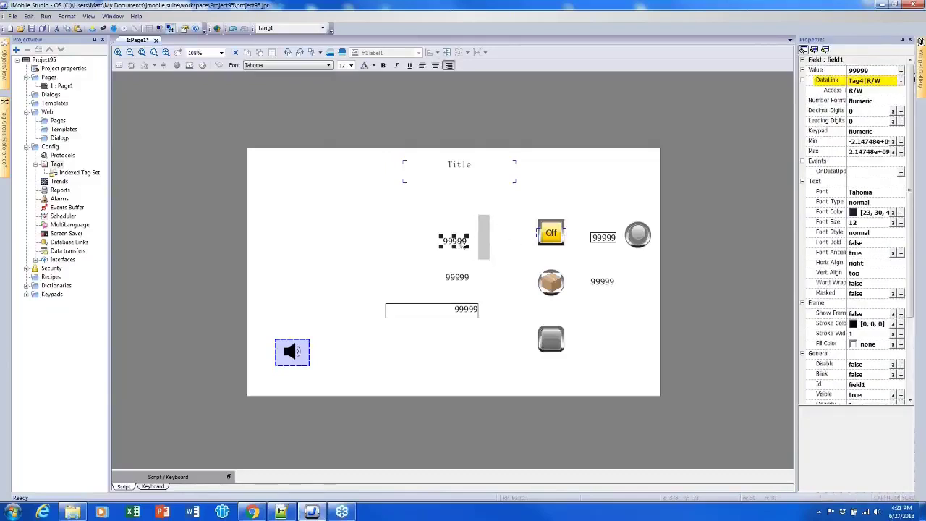
pyautogui.click(483, 240)
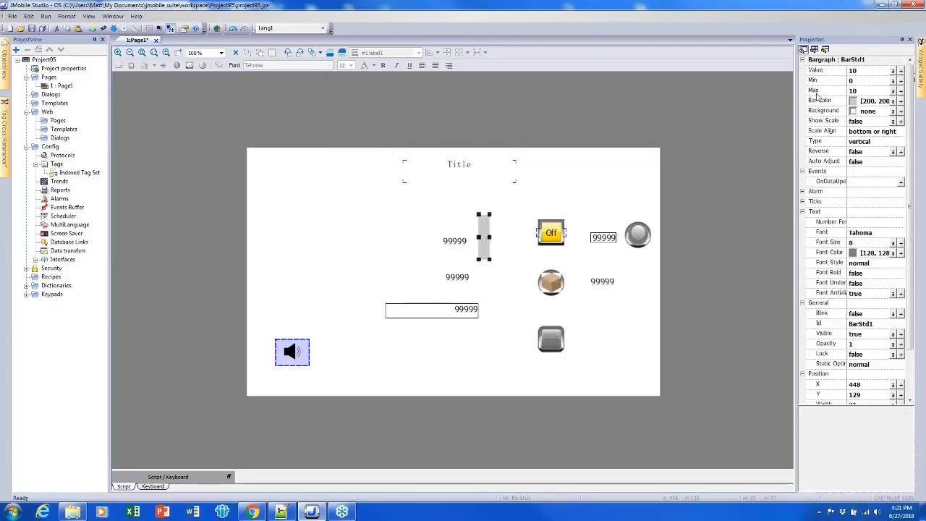
# Place a vertical slider from Switches > Sliders-Vertical just right of the bargraph.
pyautogui.click(921, 67)
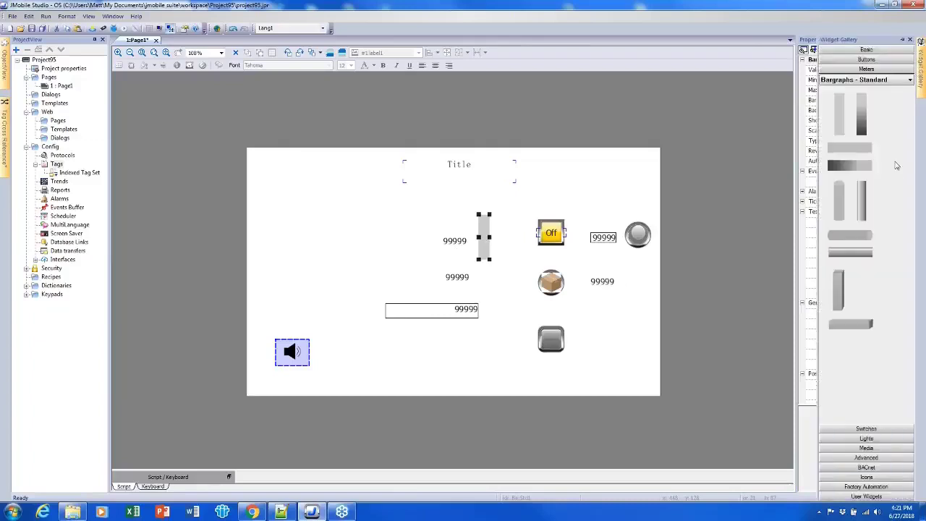
pyautogui.click(891, 430)
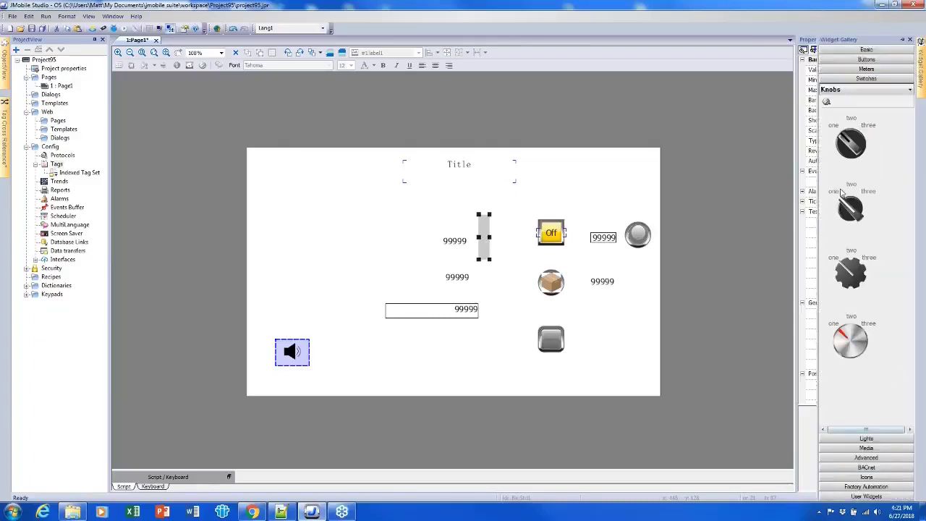
pyautogui.click(841, 90)
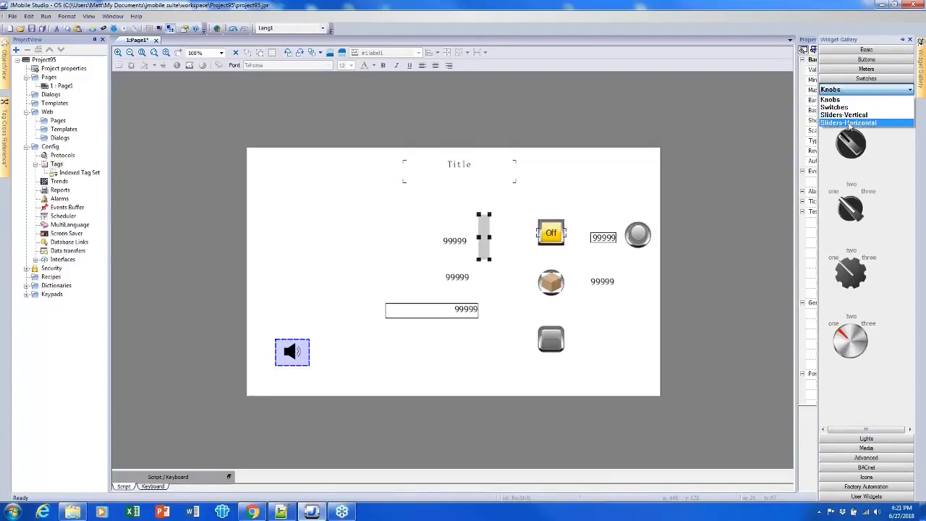
pyautogui.click(850, 122)
pyautogui.click(846, 90)
pyautogui.click(844, 98)
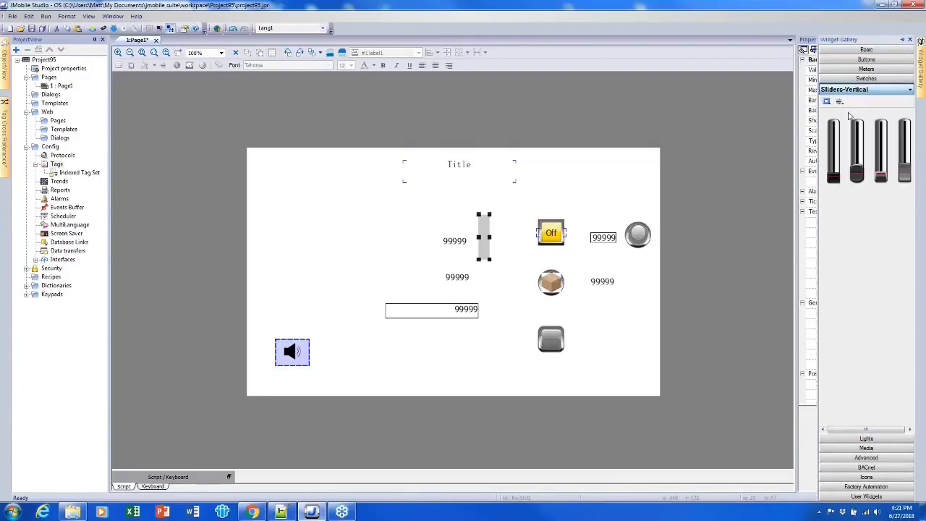
pyautogui.moveTo(835, 152); pyautogui.dragTo(512, 235)
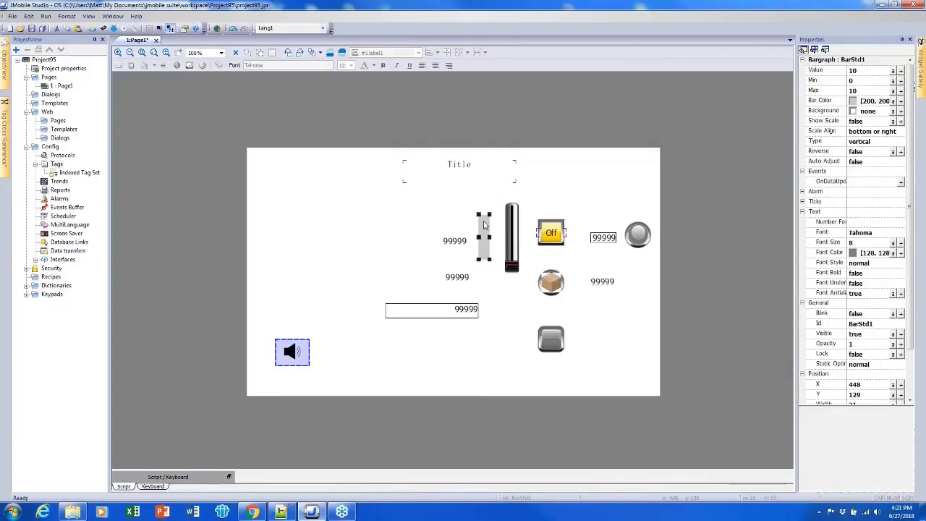
pyautogui.click(509, 236)
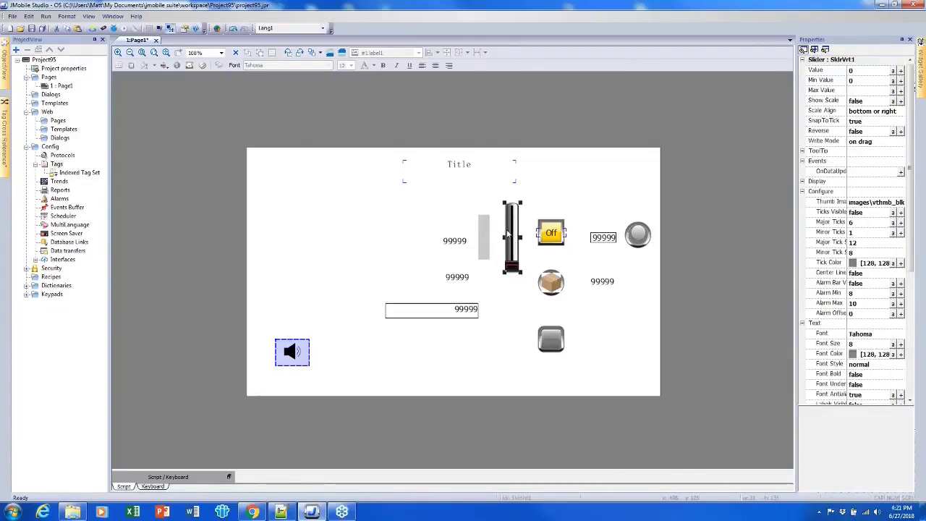
pyautogui.click(489, 234)
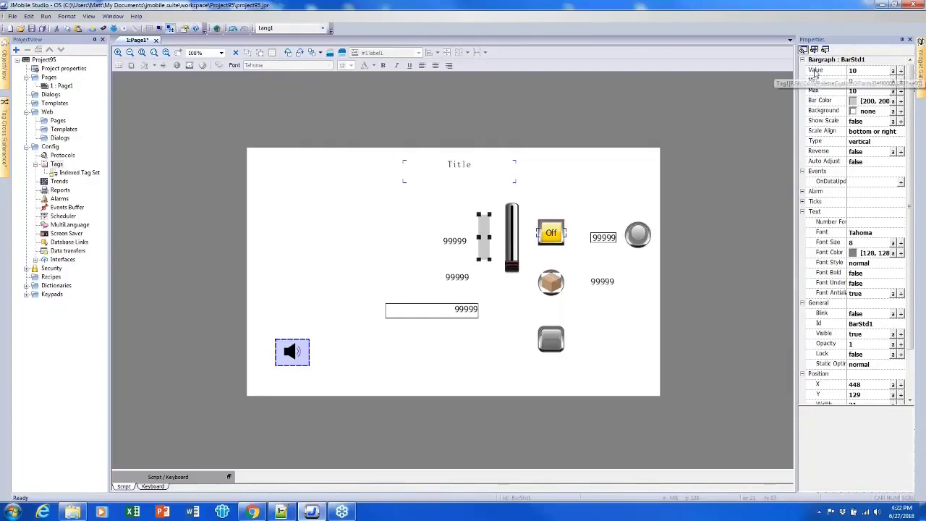
# Link the bargraph's Value to Tag4.
pyautogui.click(902, 70)
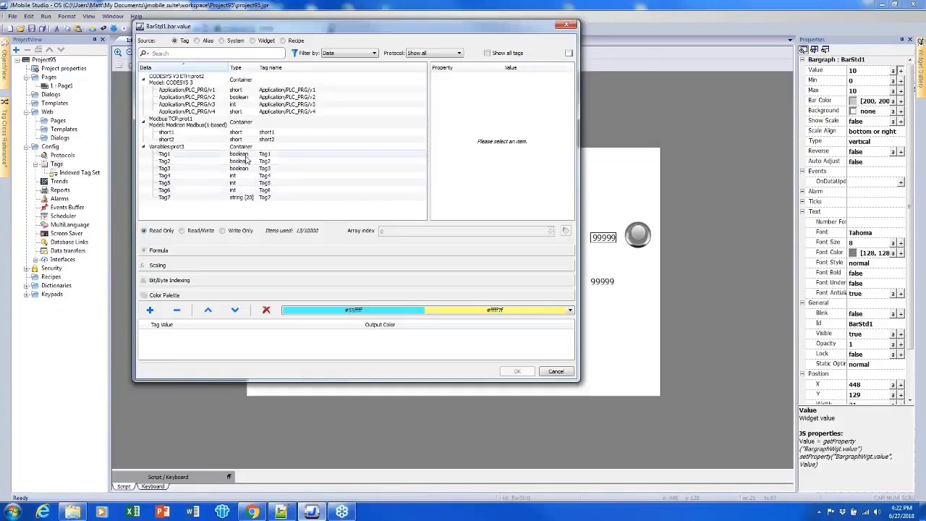
pyautogui.click(237, 176)
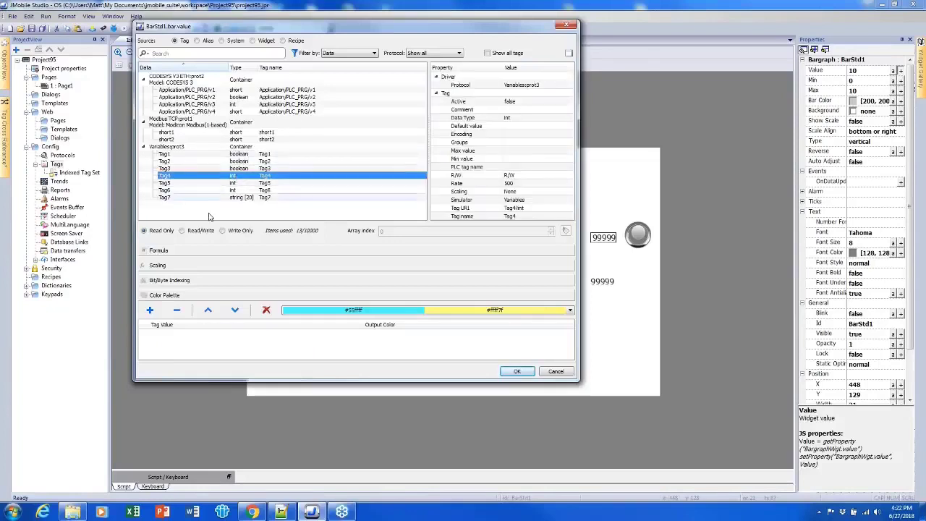
pyautogui.click(516, 372)
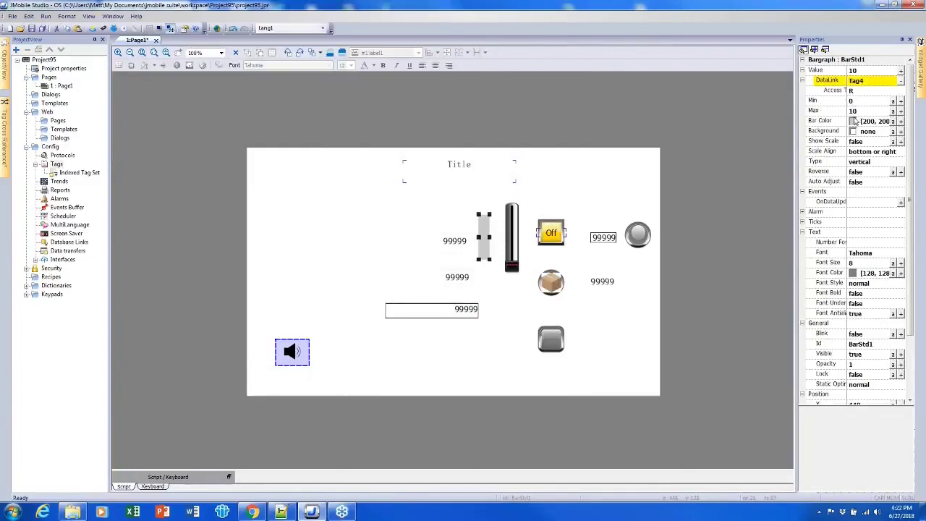
# Link the slider's Value to Tag4 with Read/Write access and set its Max Value to 10.
pyautogui.click(520, 237)
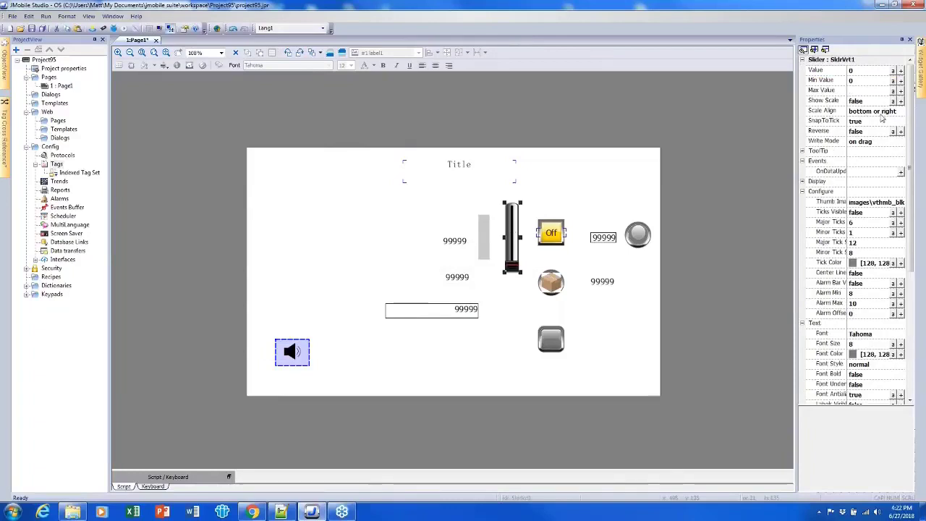
pyautogui.click(900, 70)
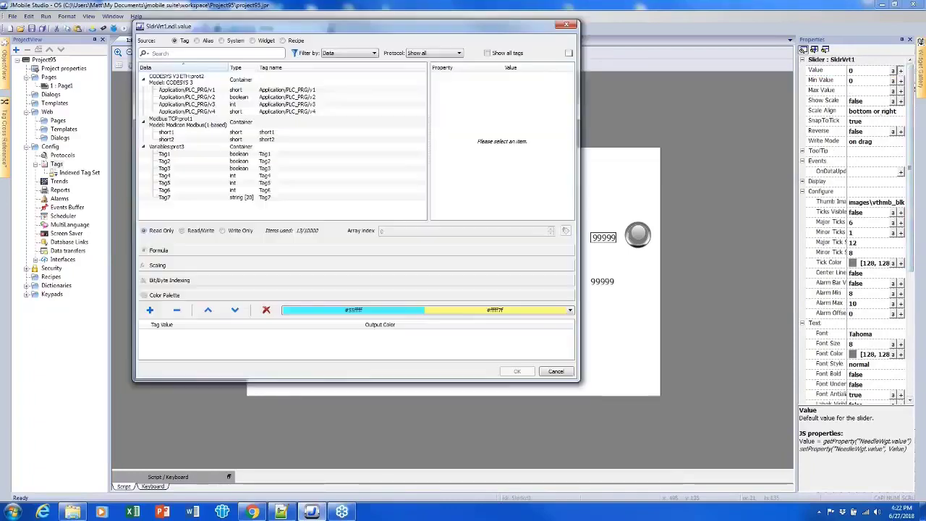
pyautogui.click(270, 176)
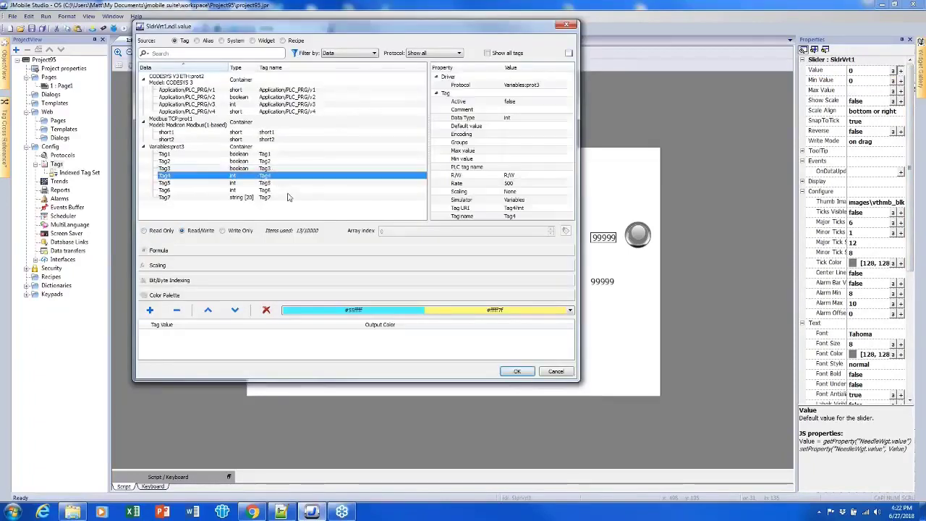
pyautogui.click(520, 372)
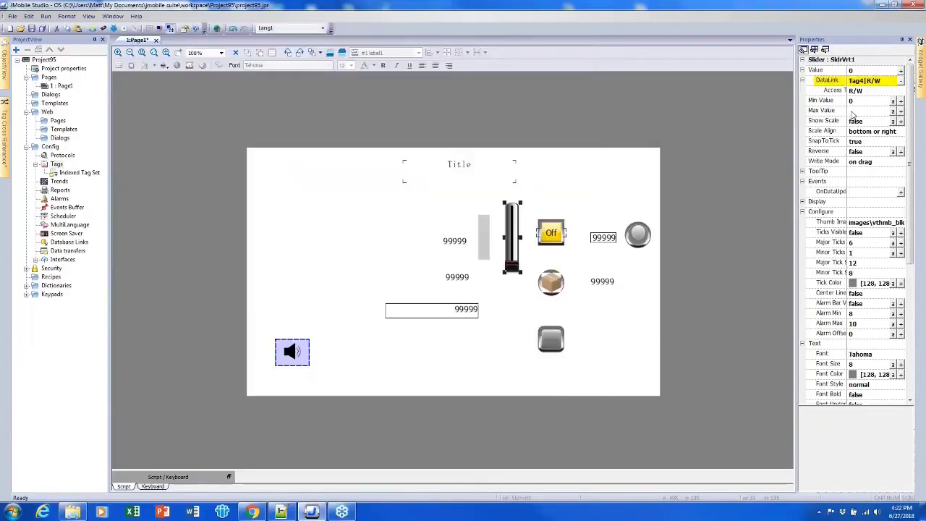
pyautogui.click(852, 111)
pyautogui.press('Return')
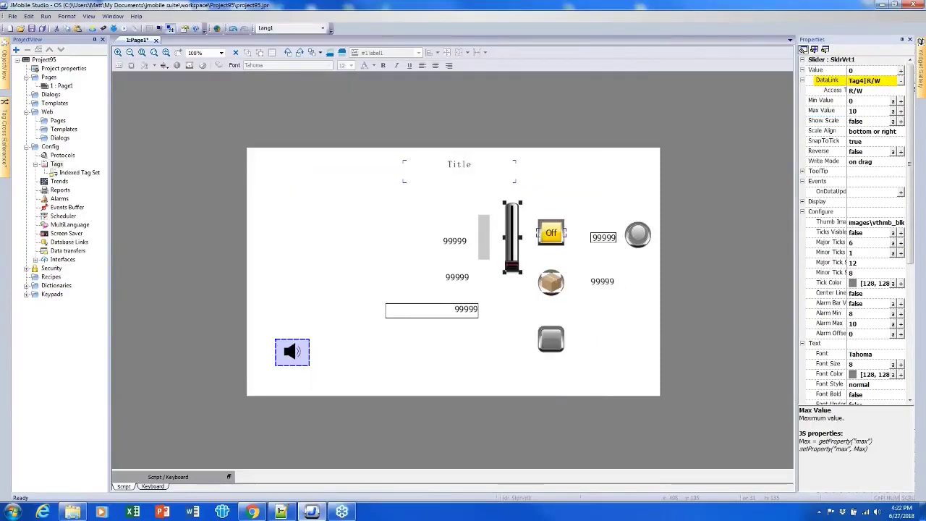
# Set the top 99999 field's Min to 0 and Max to 10.
pyautogui.click(454, 241)
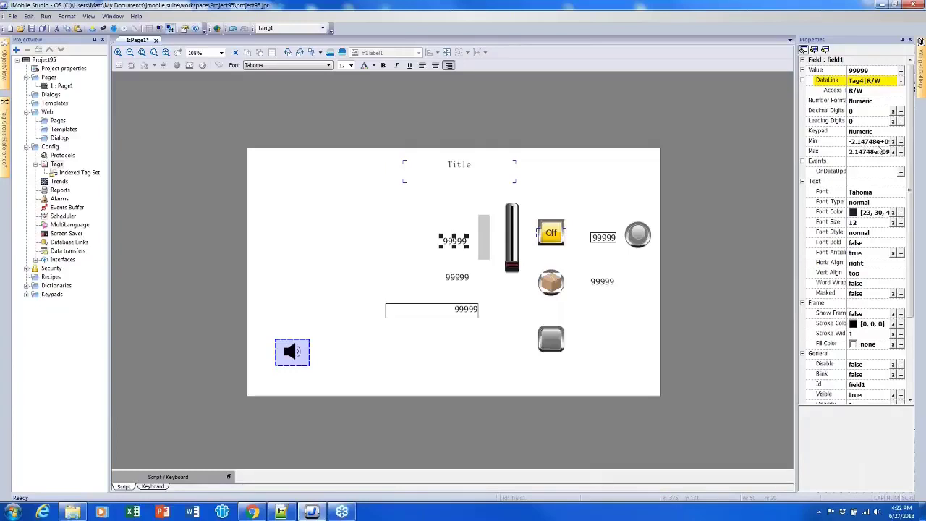
pyautogui.click(863, 142)
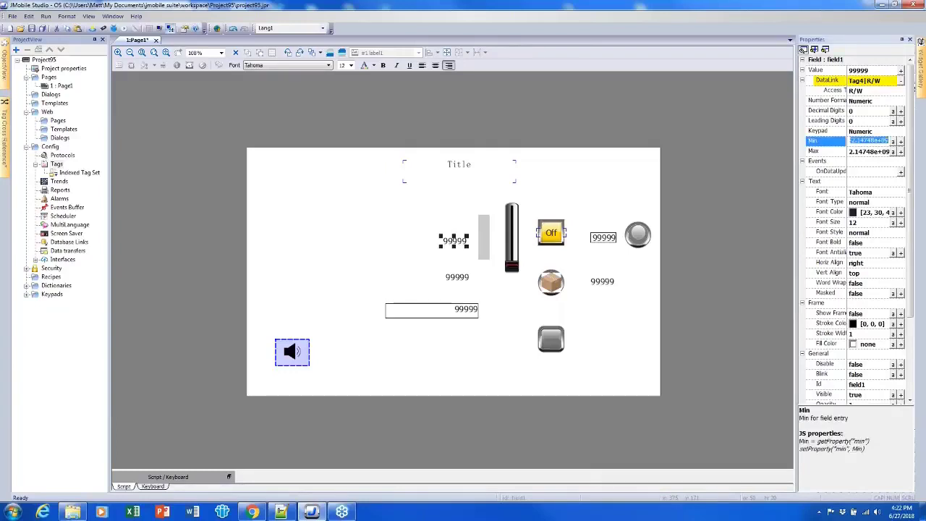
pyautogui.write('0')
pyautogui.press('Tab')
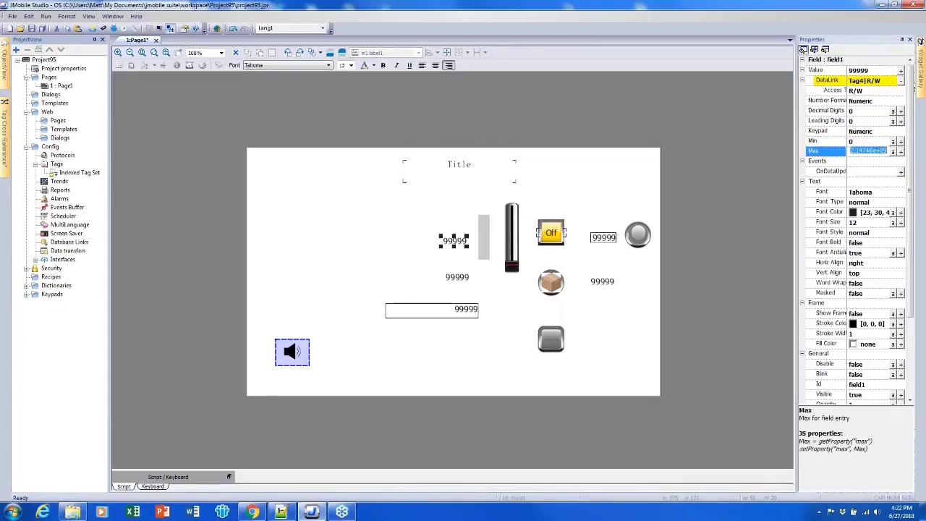
pyautogui.write('10')
pyautogui.click(818, 171)
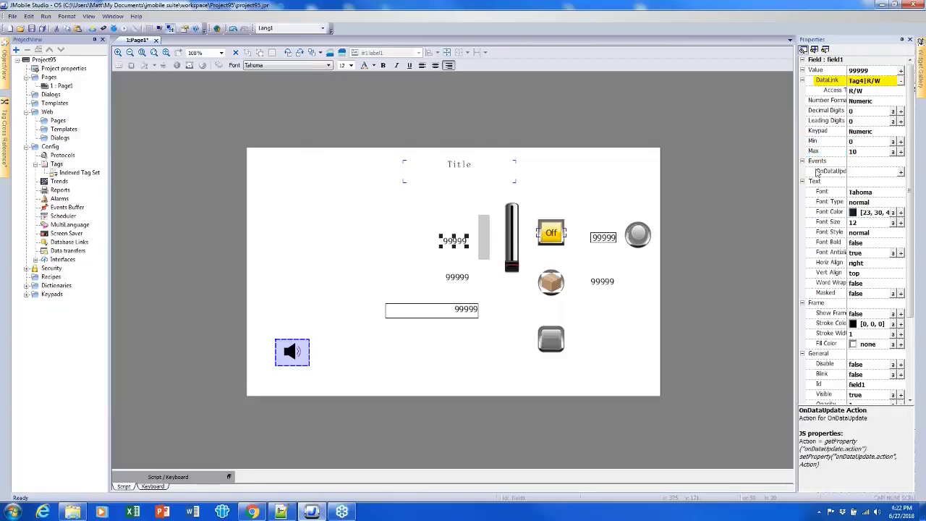
pyautogui.click(646, 183)
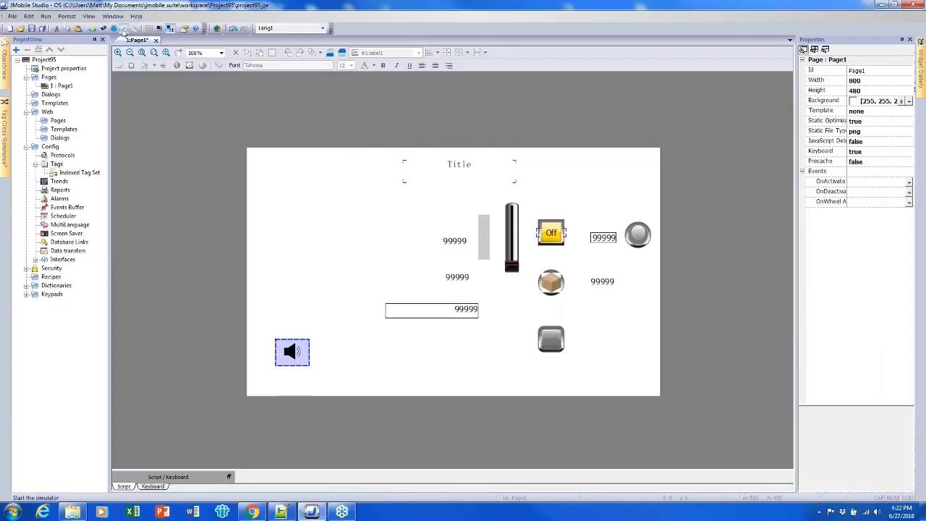
# Run the page in the simulator, drag the slider, then enter 4 in the numeric readout.
pyautogui.click(123, 29)
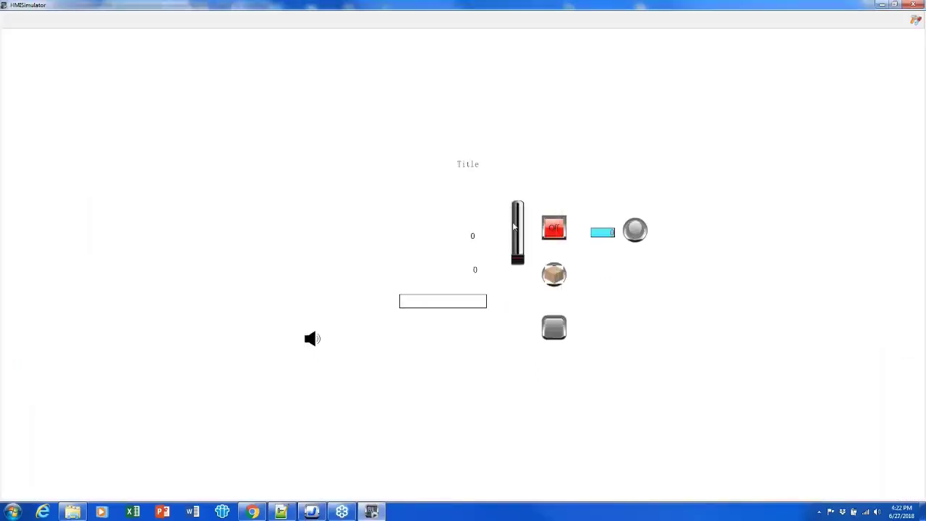
pyautogui.moveTo(516, 260); pyautogui.dragTo(521, 217)
pyautogui.click(472, 237)
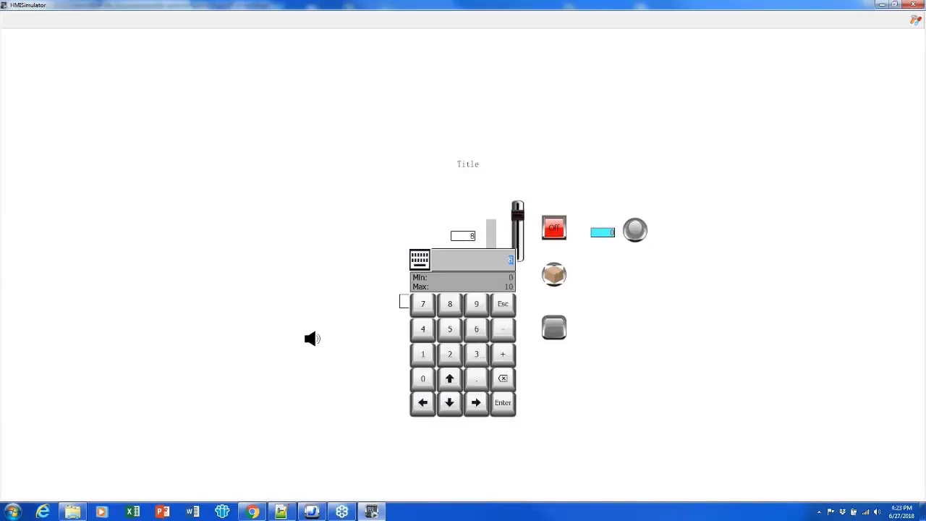
pyautogui.click(425, 329)
pyautogui.click(503, 400)
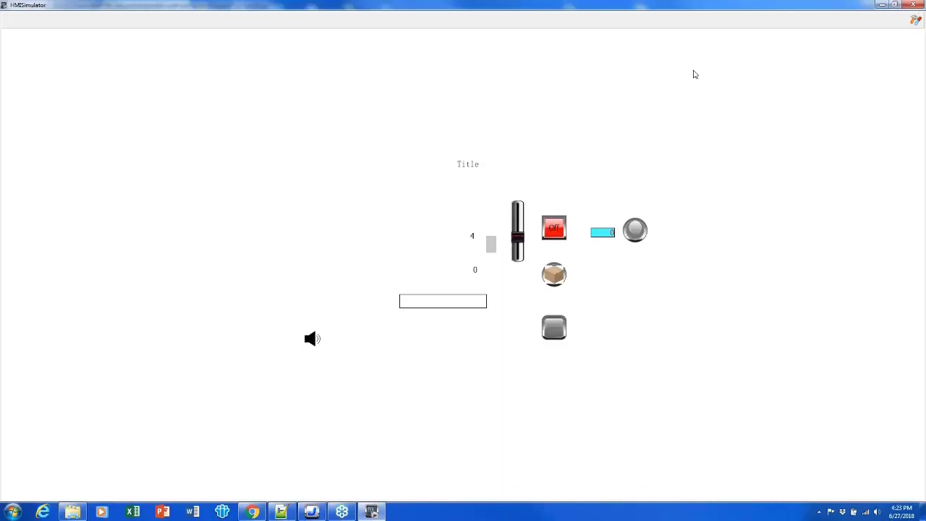
# Close the simulator and browse the Widget Gallery meter categories to the vertical gauges.
pyautogui.hotkey('alt', 'F4')
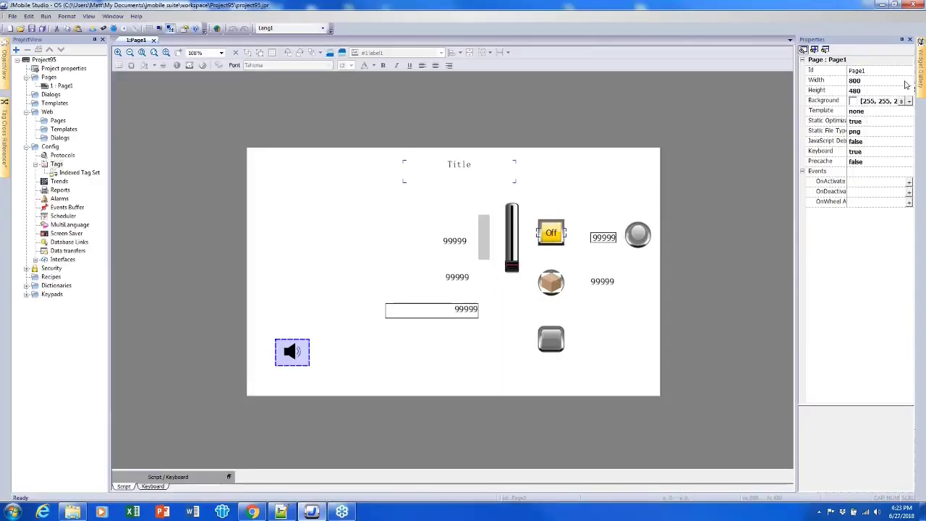
pyautogui.moveTo(920, 74)
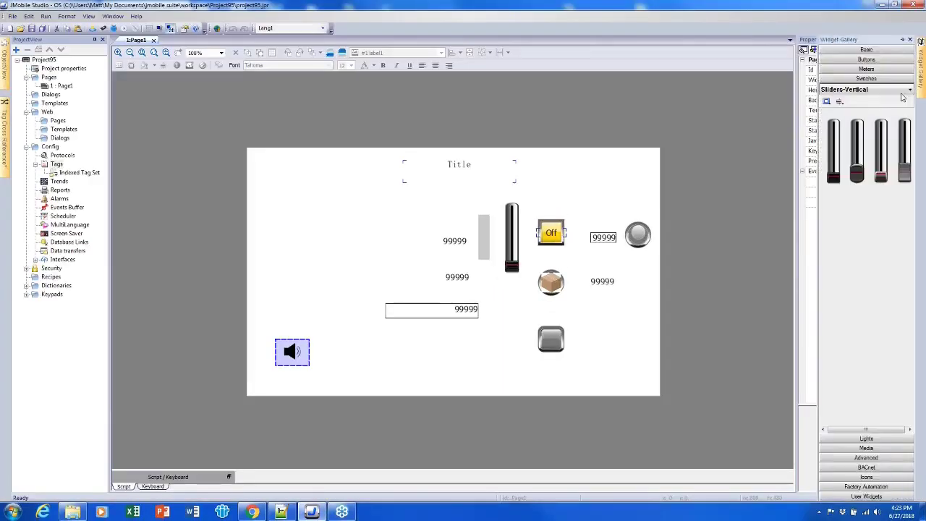
pyautogui.click(863, 90)
pyautogui.click(861, 99)
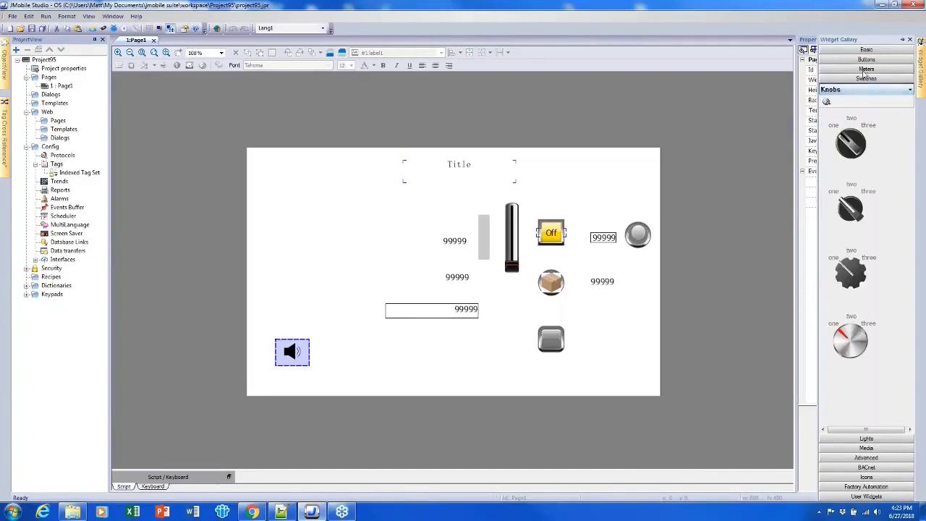
pyautogui.click(865, 69)
pyautogui.click(860, 80)
pyautogui.click(856, 90)
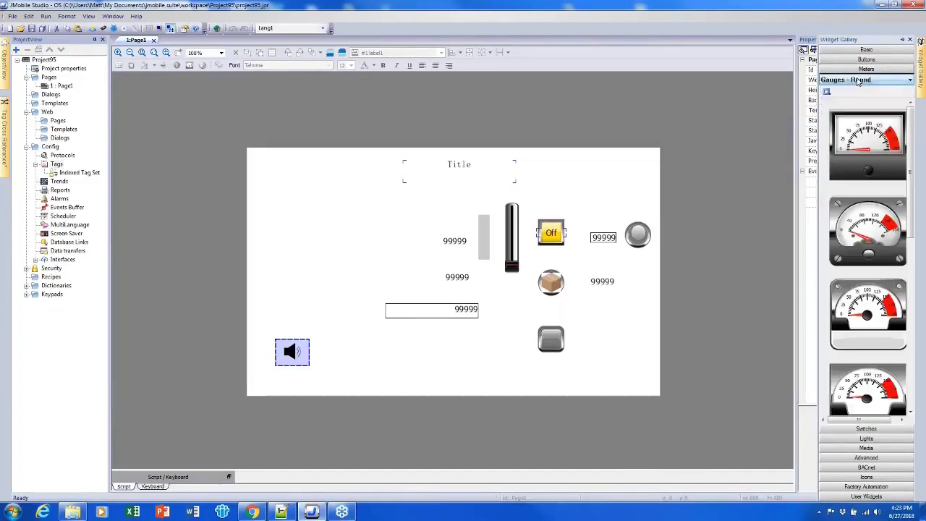
pyautogui.click(861, 80)
pyautogui.click(858, 97)
pyautogui.click(859, 80)
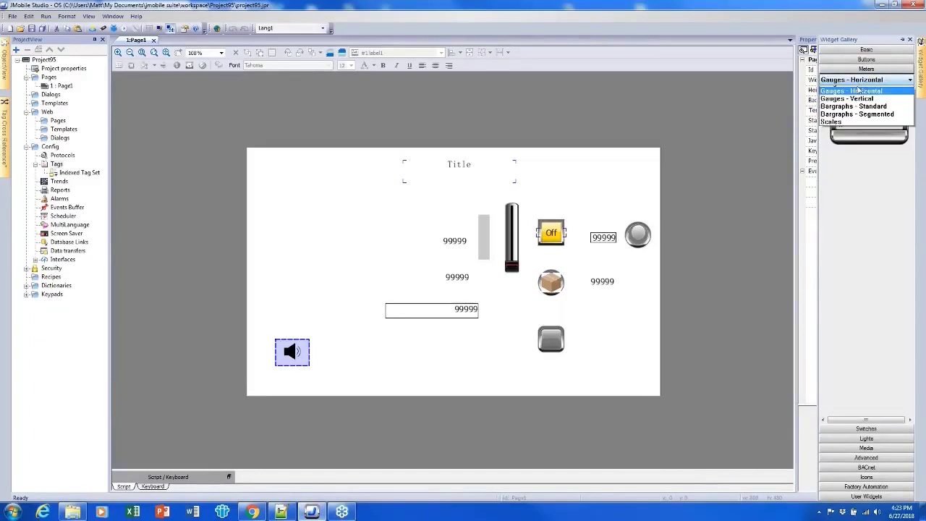
pyautogui.click(857, 90)
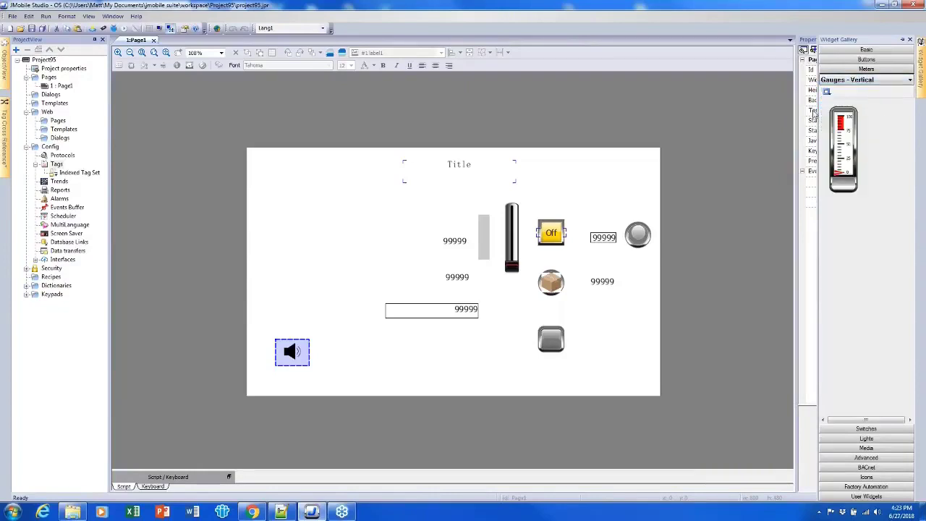
# Set the BarStd1 vertical bargraph's Bar Color to red, then deselect it.
pyautogui.click(486, 236)
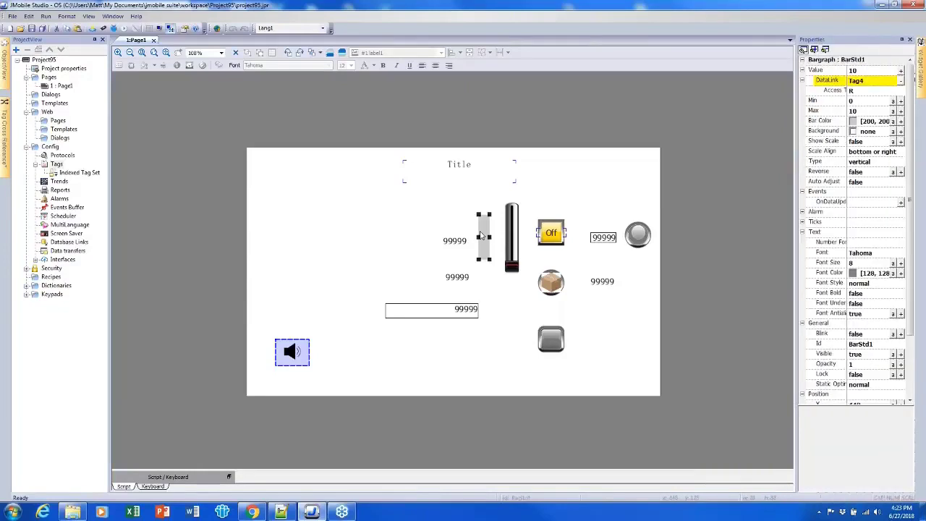
pyautogui.click(854, 122)
pyautogui.click(868, 172)
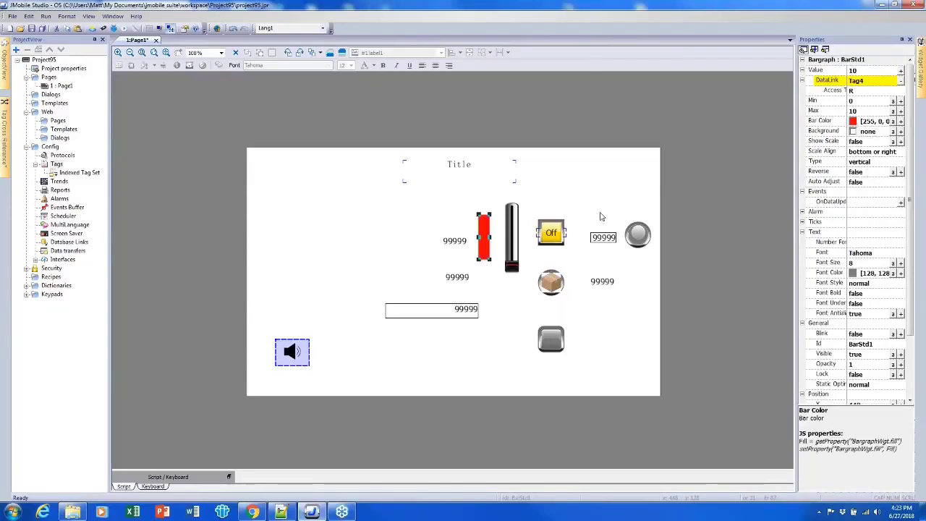
pyautogui.click(585, 209)
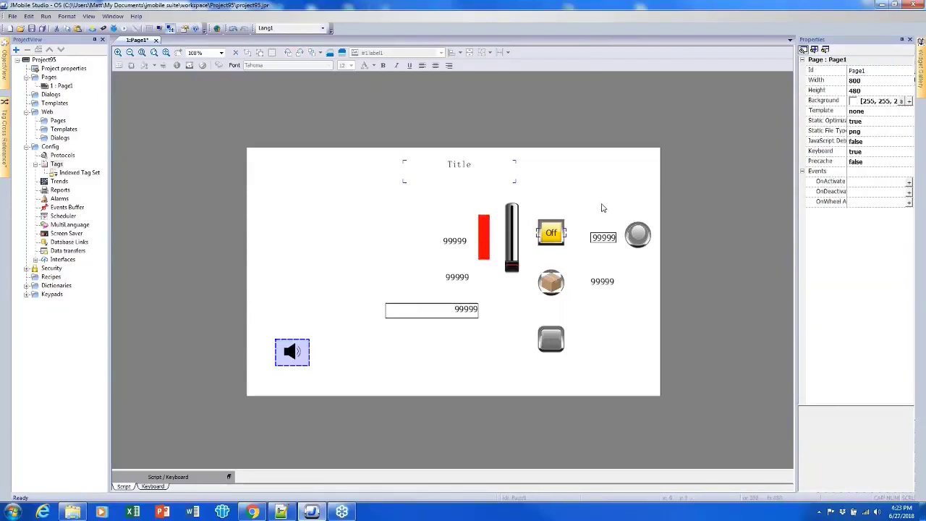